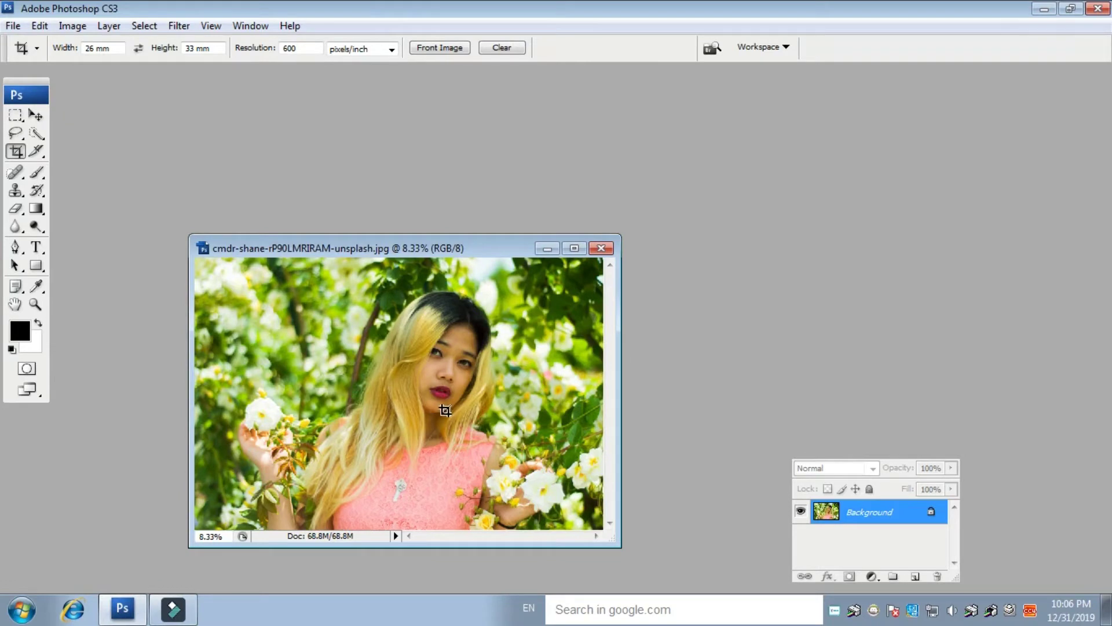
drag(490, 248, 555, 182)
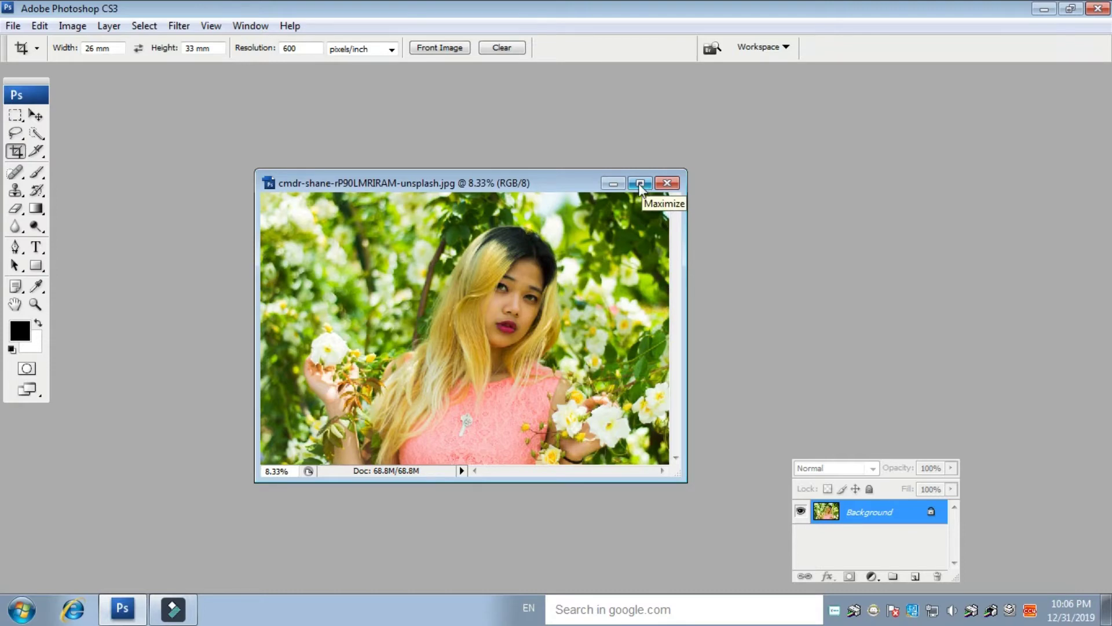
click(640, 184)
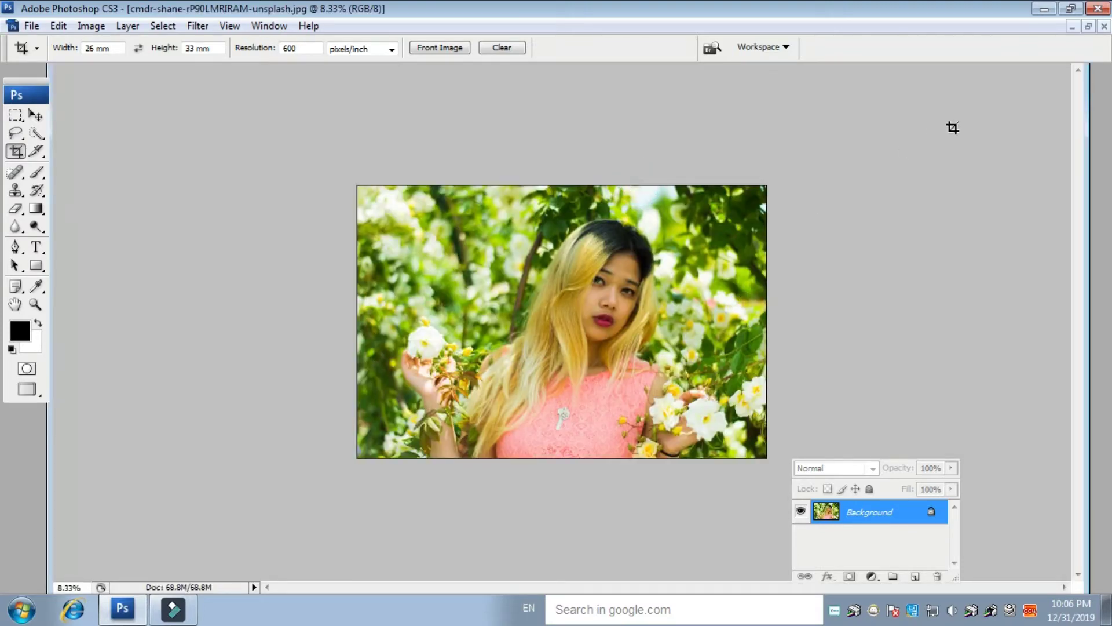
click(1090, 27)
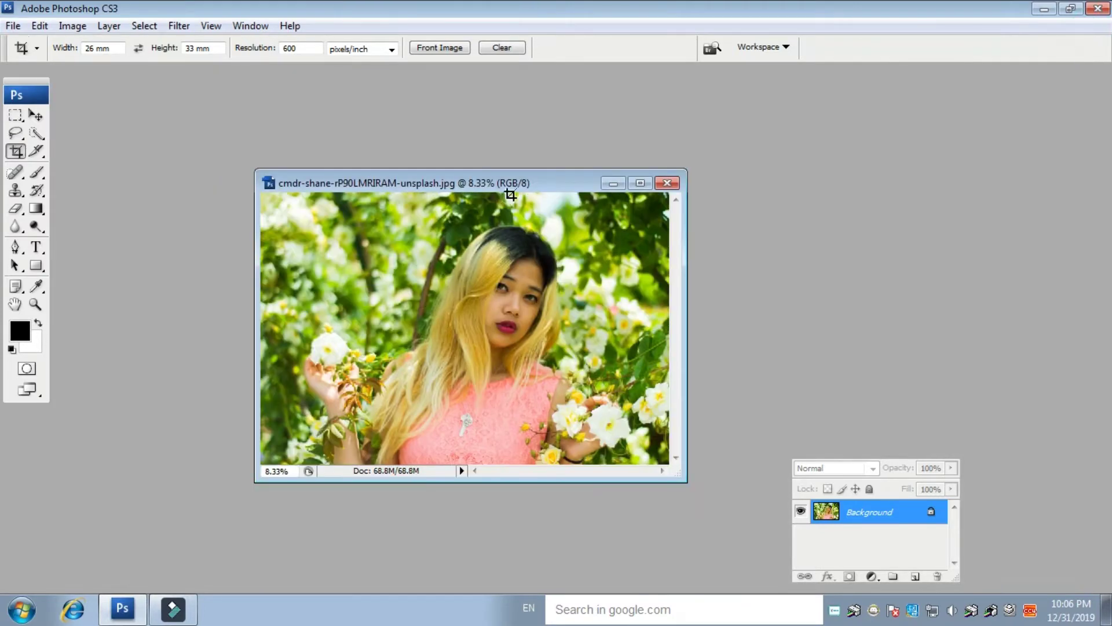
key(ctrl+w)
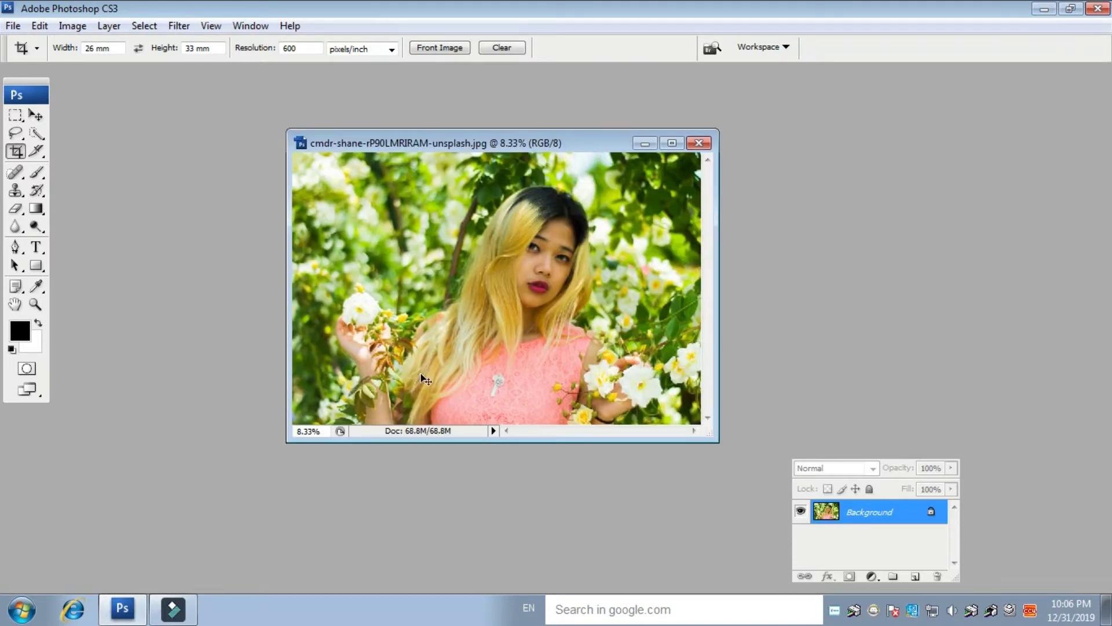
Maximize the photo's document window at 25% zoom and duplicate the Background layer
key(ctrl+plus)
key(ctrl+plus)
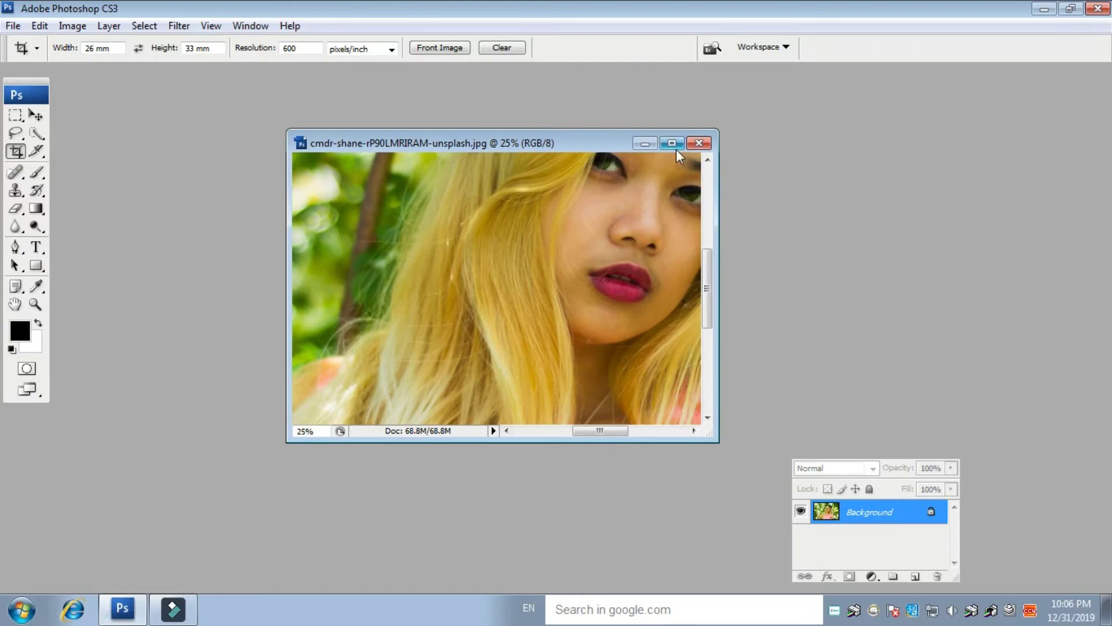
click(672, 143)
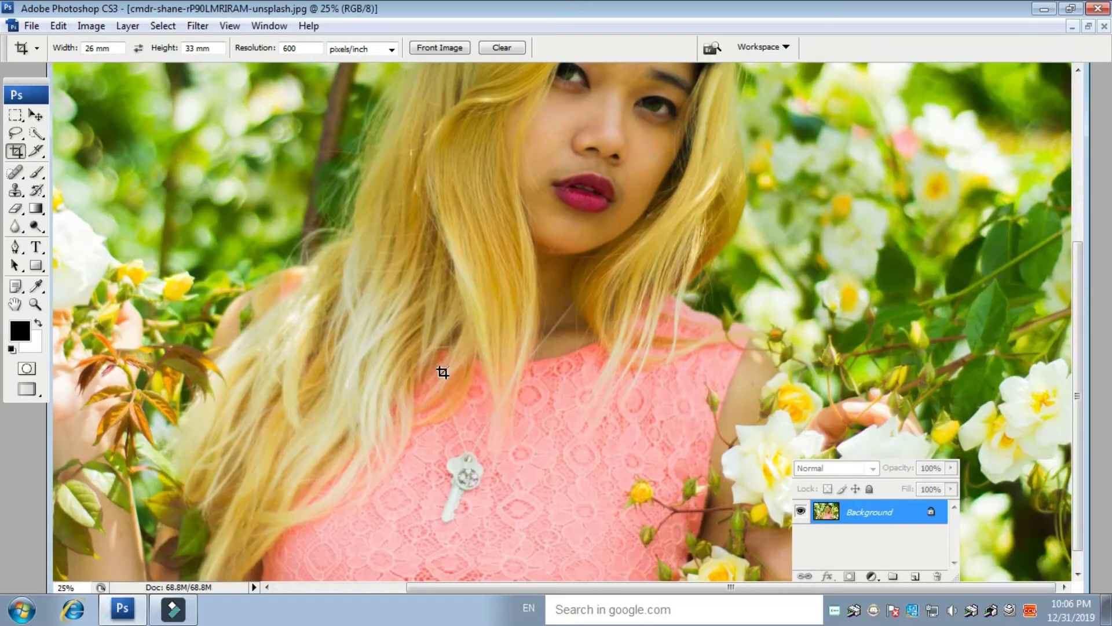
drag(521, 206, 493, 354)
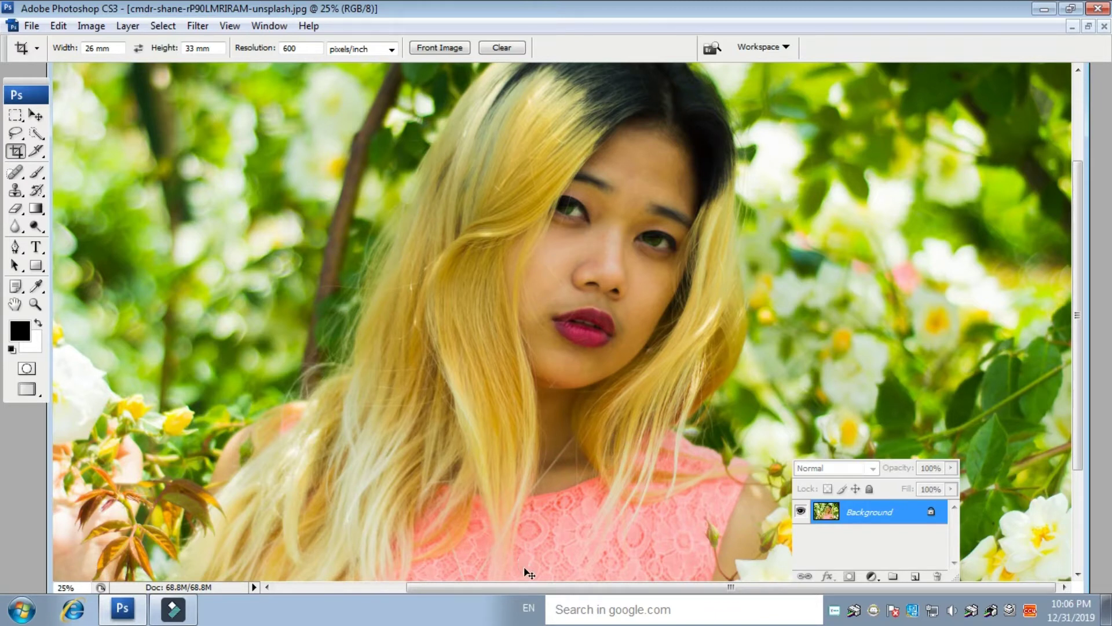
key(ctrl+j)
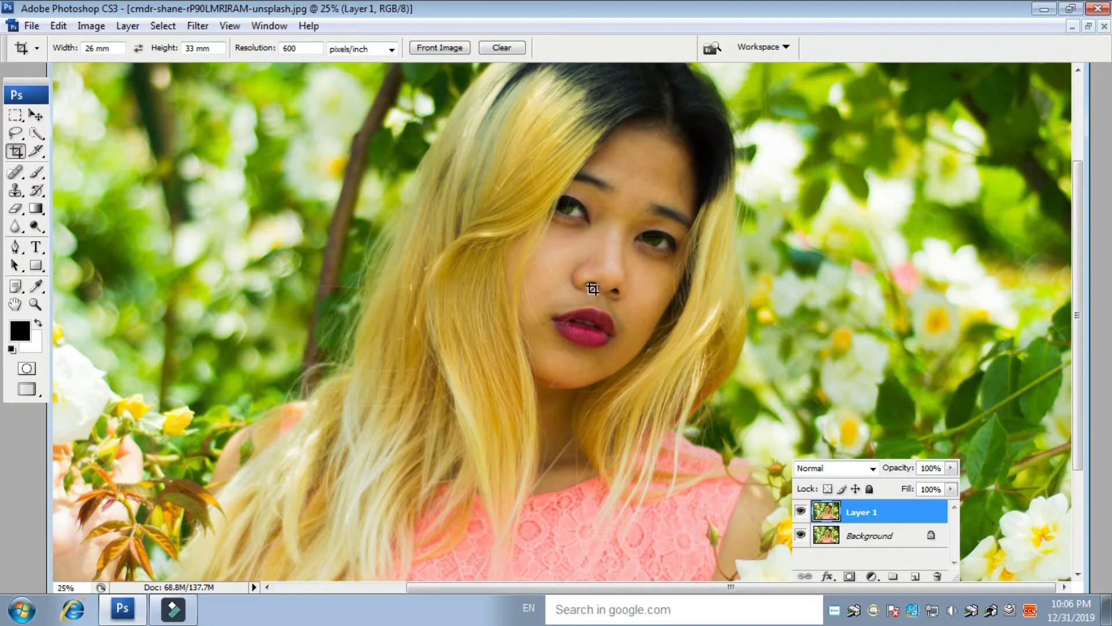
Start a Photo Filter adjustment on the duplicated layer and choose Cooling Filter (LBB)
click(98, 28)
mouse_move(128, 68)
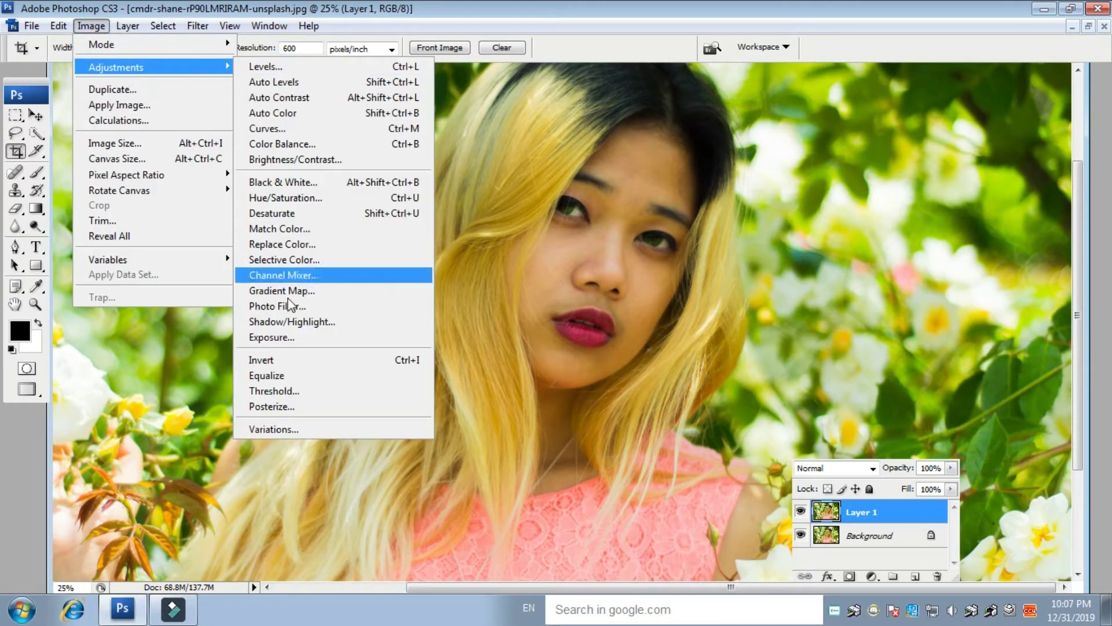
click(318, 307)
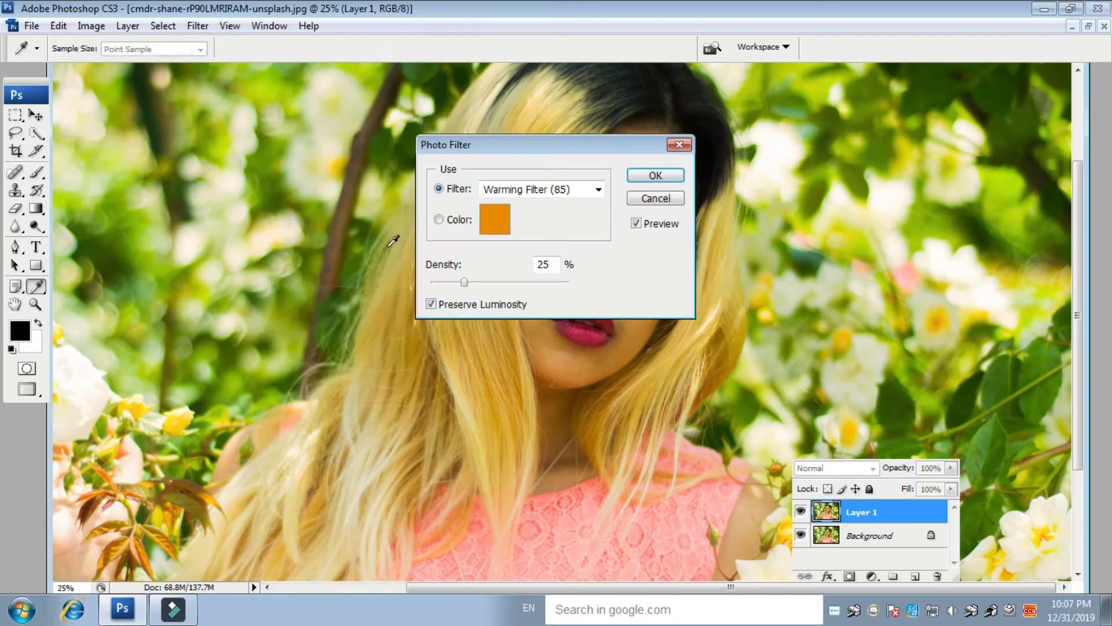
drag(472, 151, 781, 150)
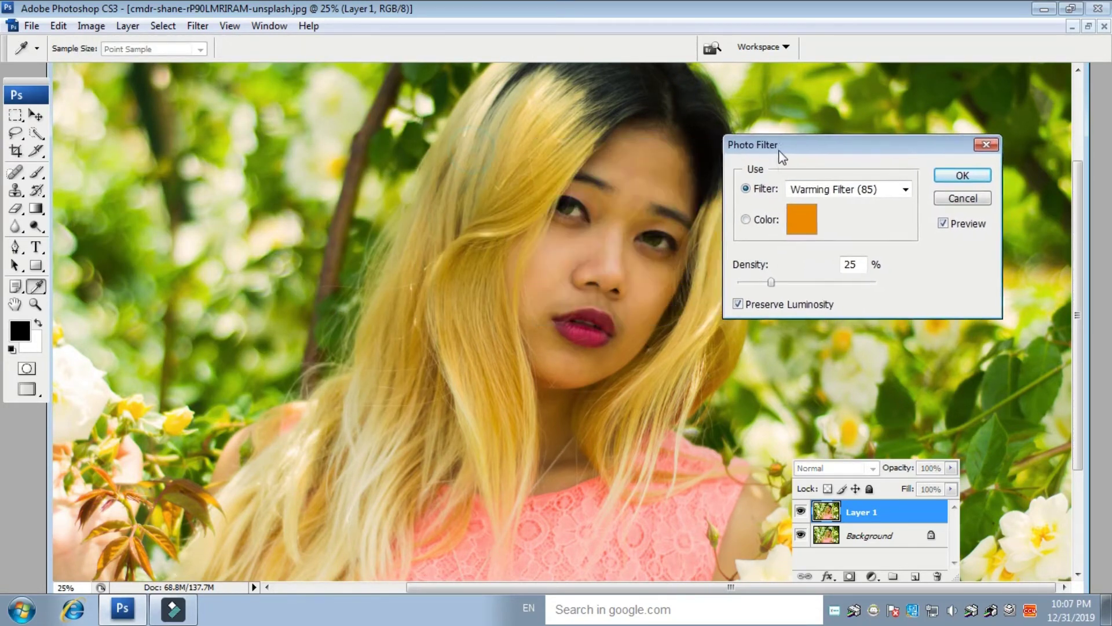
click(872, 196)
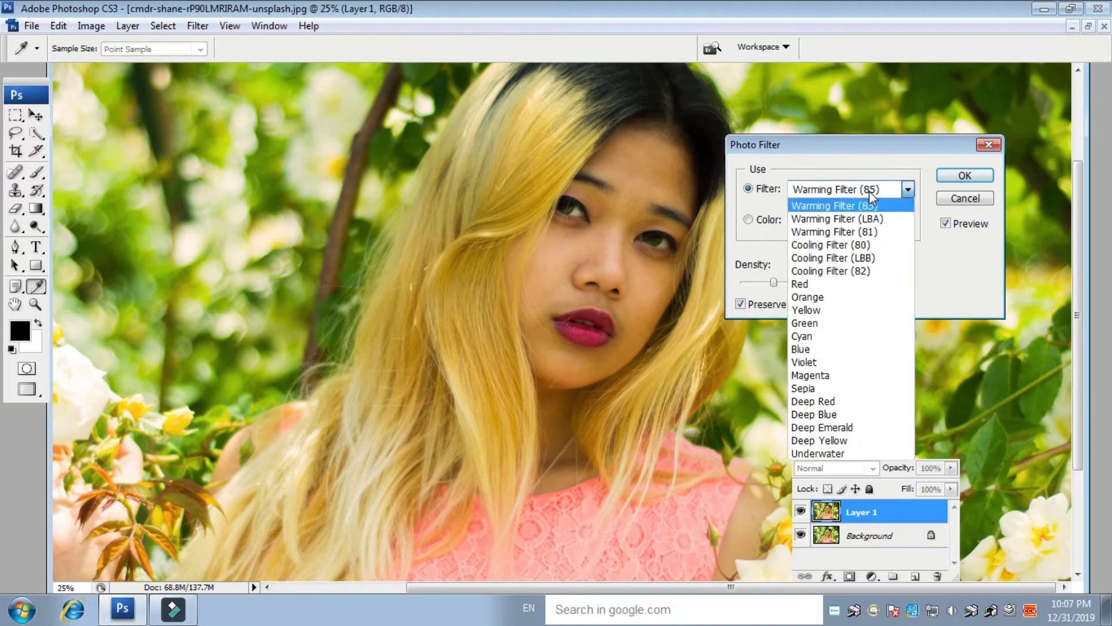
click(872, 195)
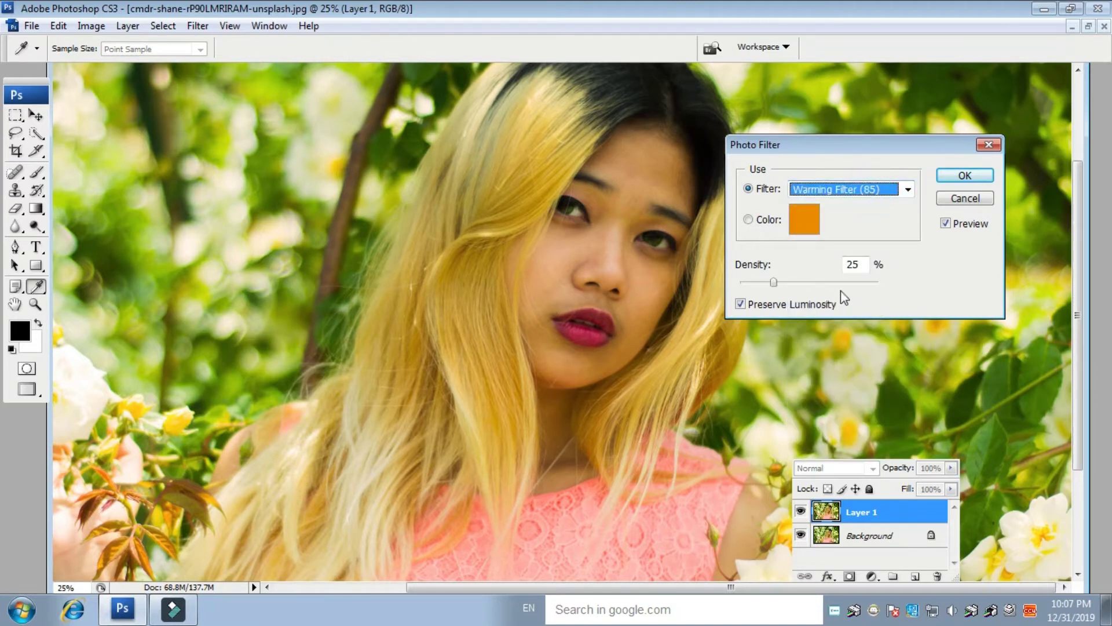
key(Down)
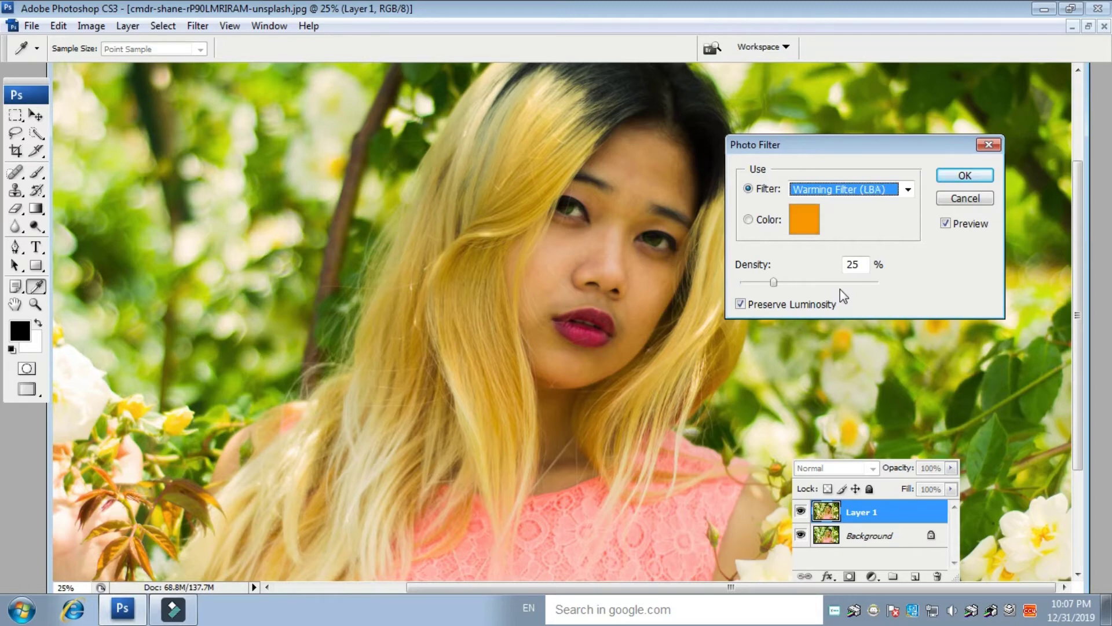
key(Down)
key(Down)
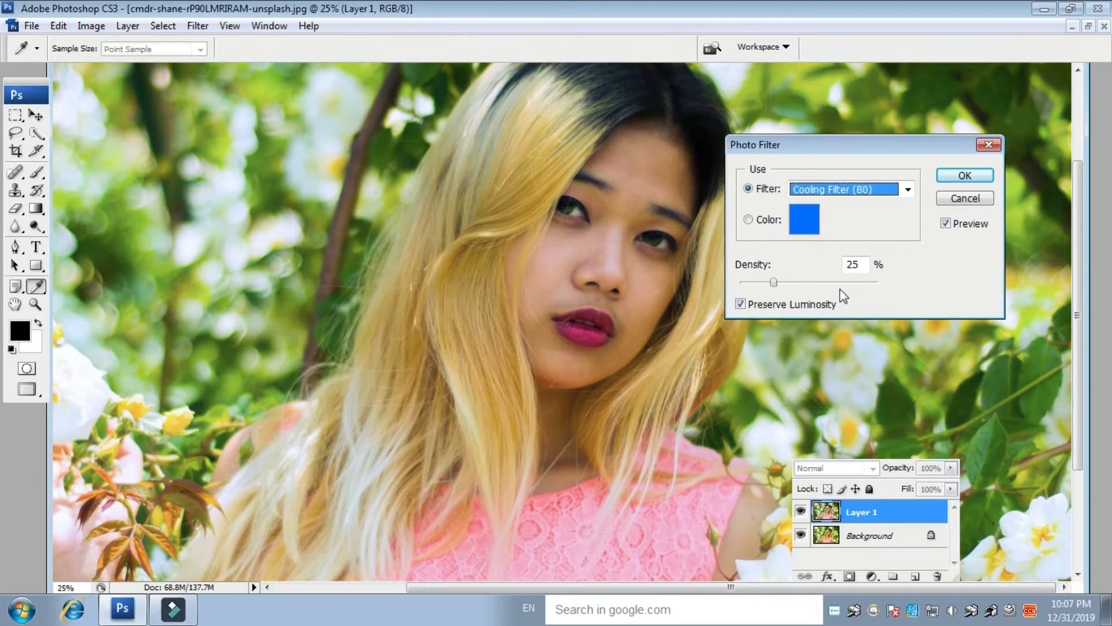
key(Down)
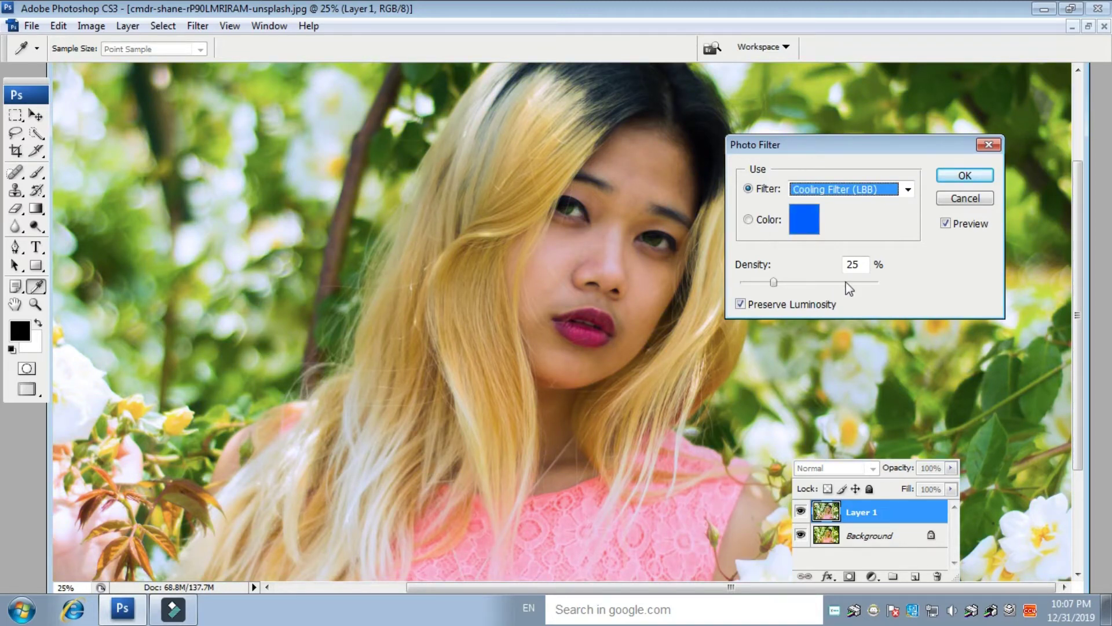
Set the cooling filter's density to 35% and apply the Photo Filter to the layer
drag(774, 283, 786, 287)
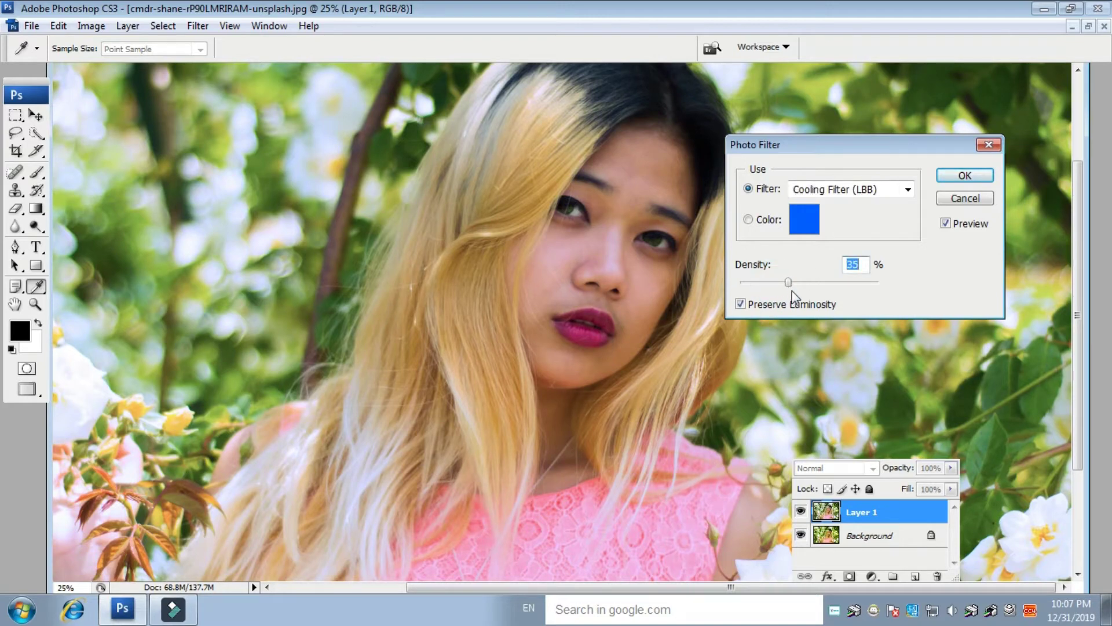
click(961, 175)
key(c)
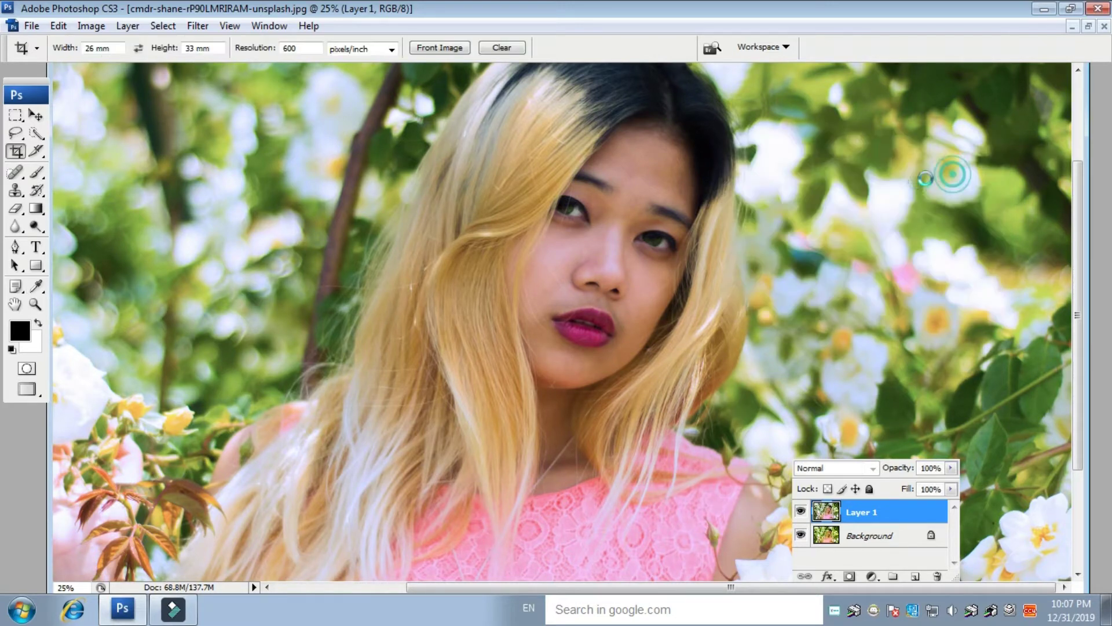
Compare the cooled duplicate layer with the original Background by switching layer visibility off and on
key(ctrl+minus)
key(ctrl+minus)
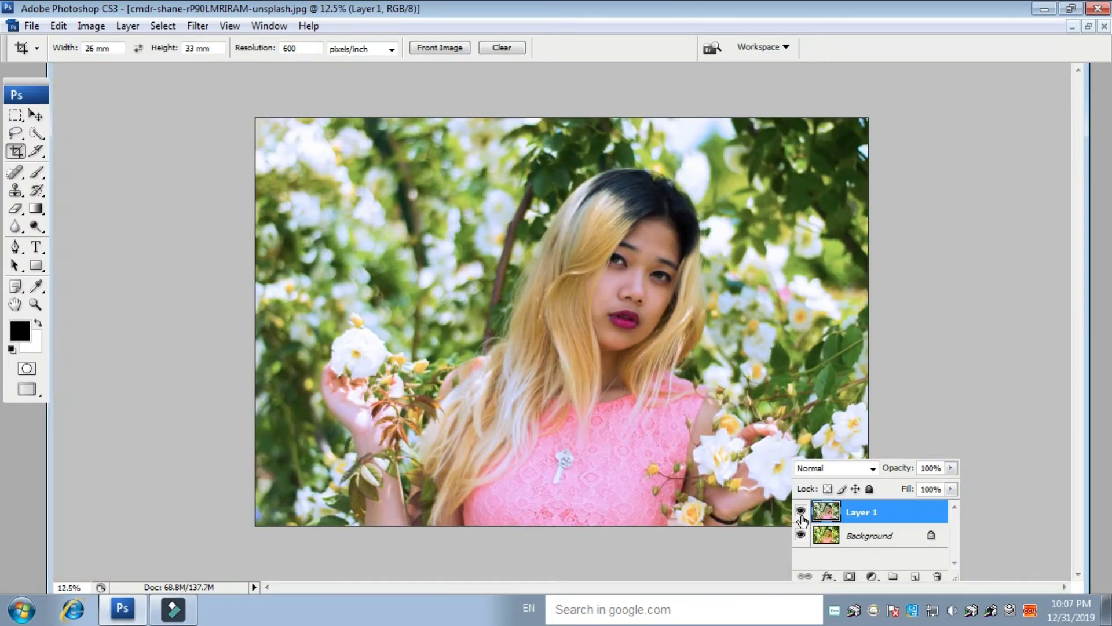
key(ctrl+plus)
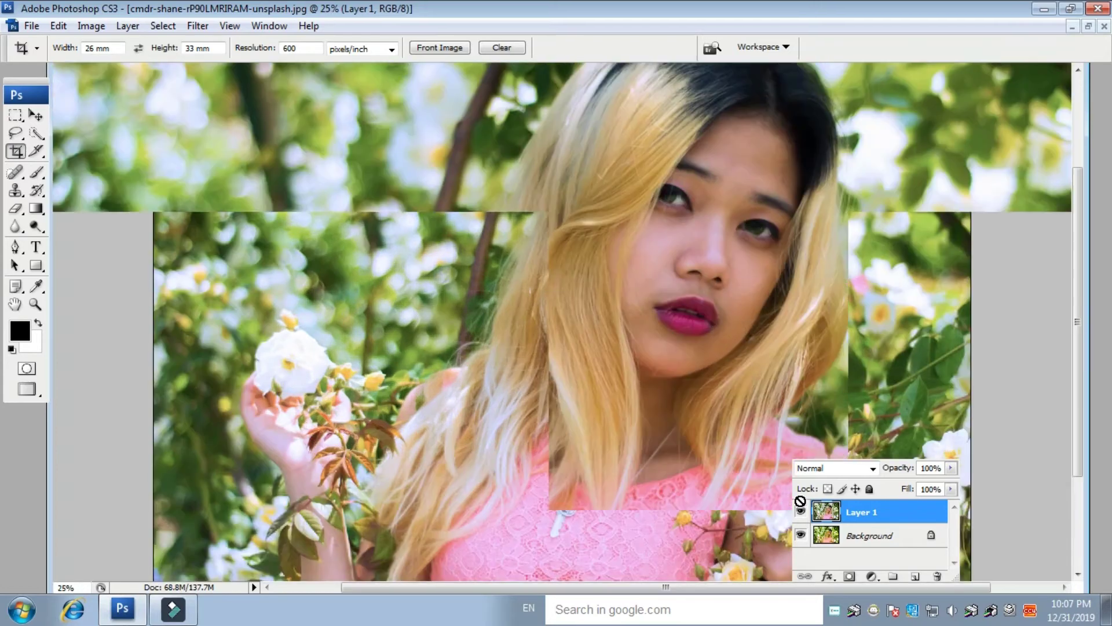
click(800, 512)
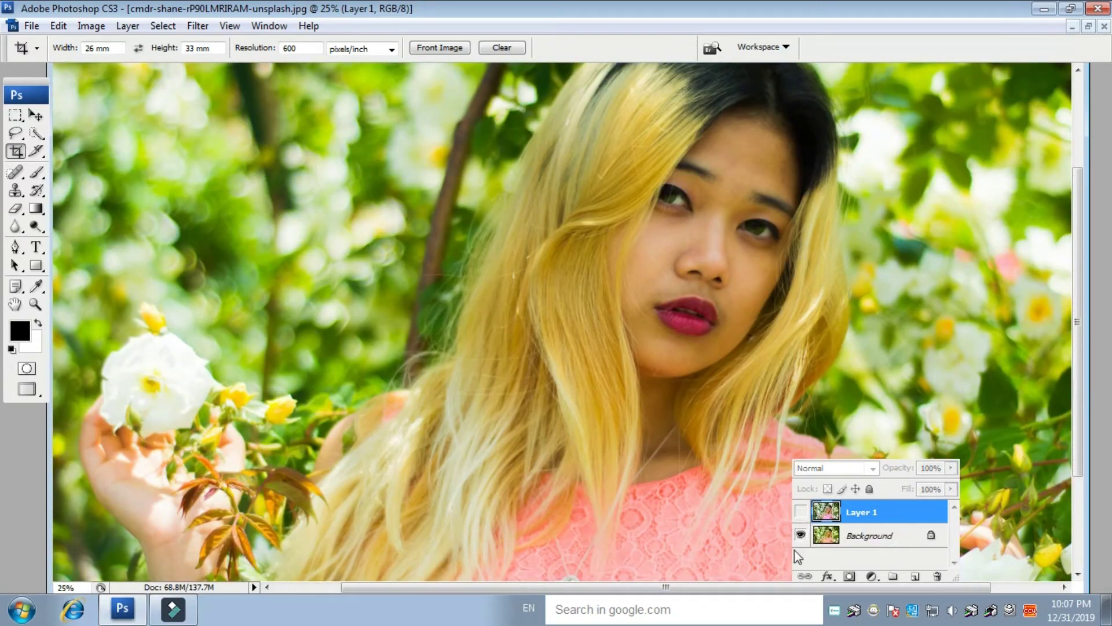
click(800, 535)
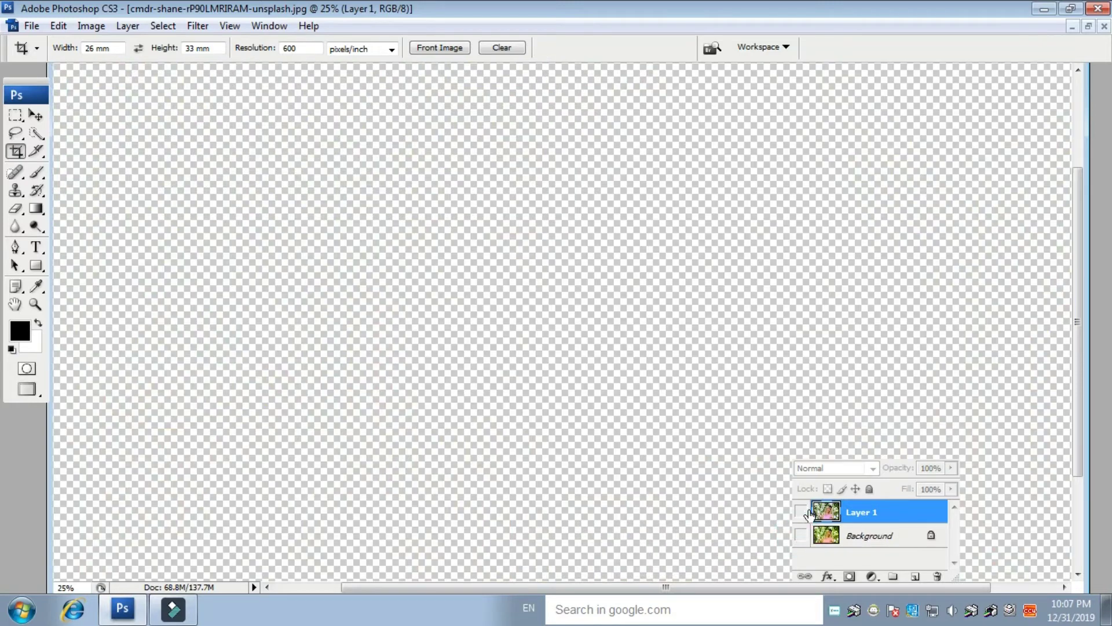
click(801, 512)
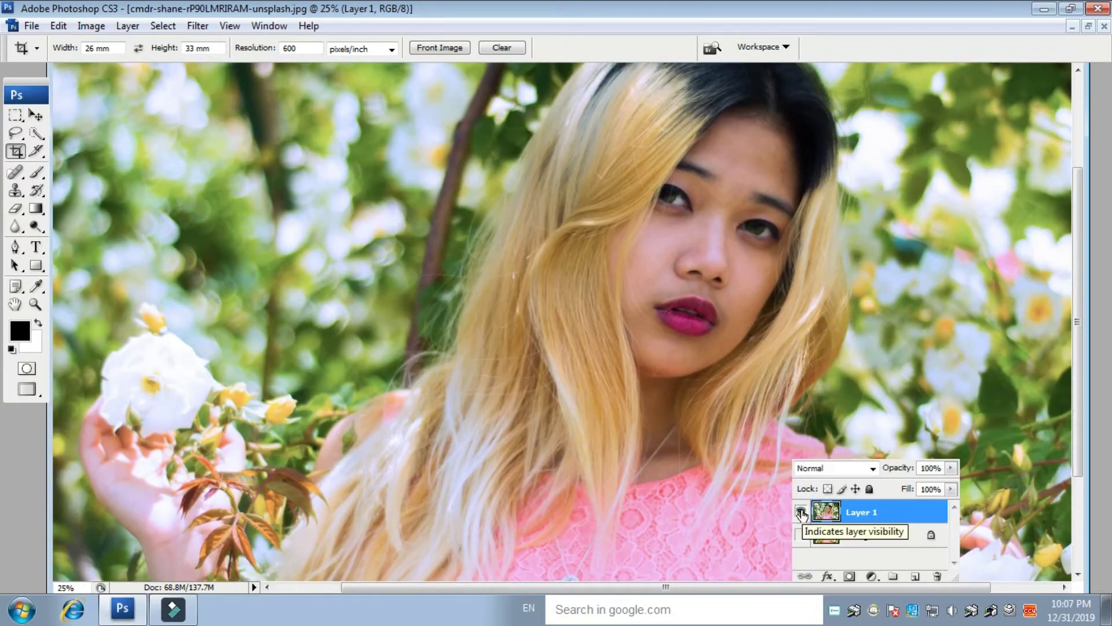
click(801, 512)
click(801, 512)
click(801, 534)
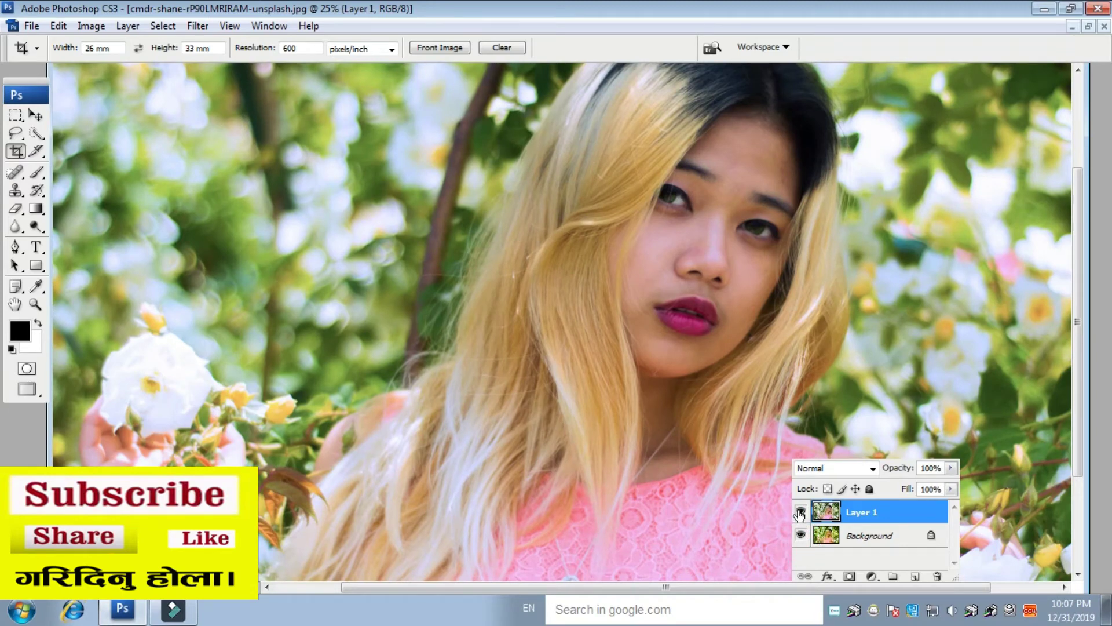
click(799, 512)
click(798, 513)
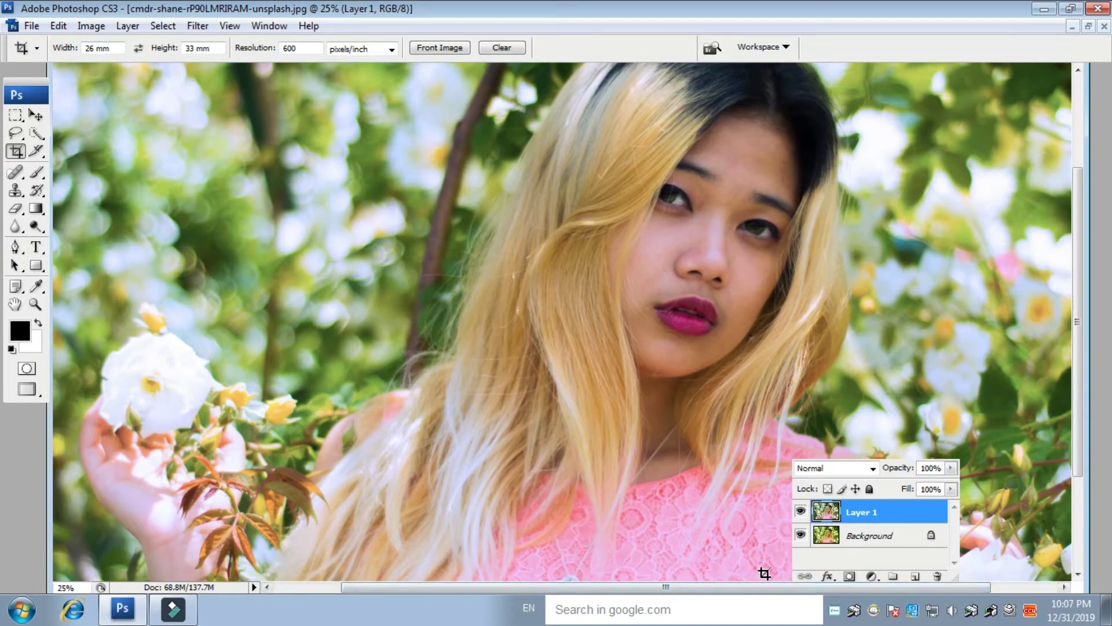
key(ctrl+plus)
key(ctrl+minus)
key(ctrl+minus)
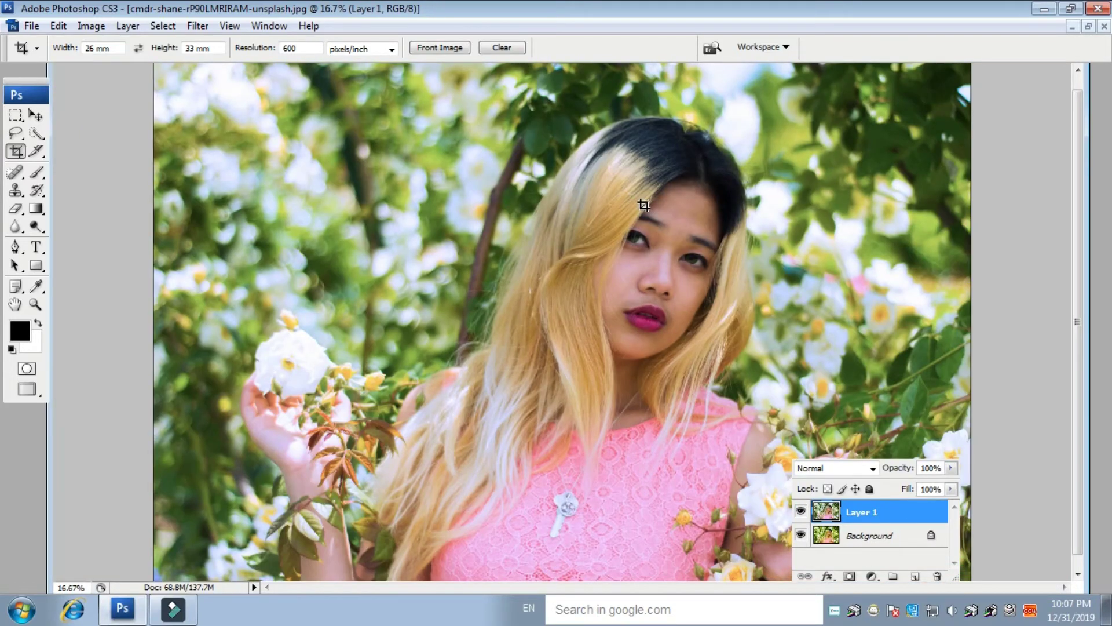
key(ctrl+plus)
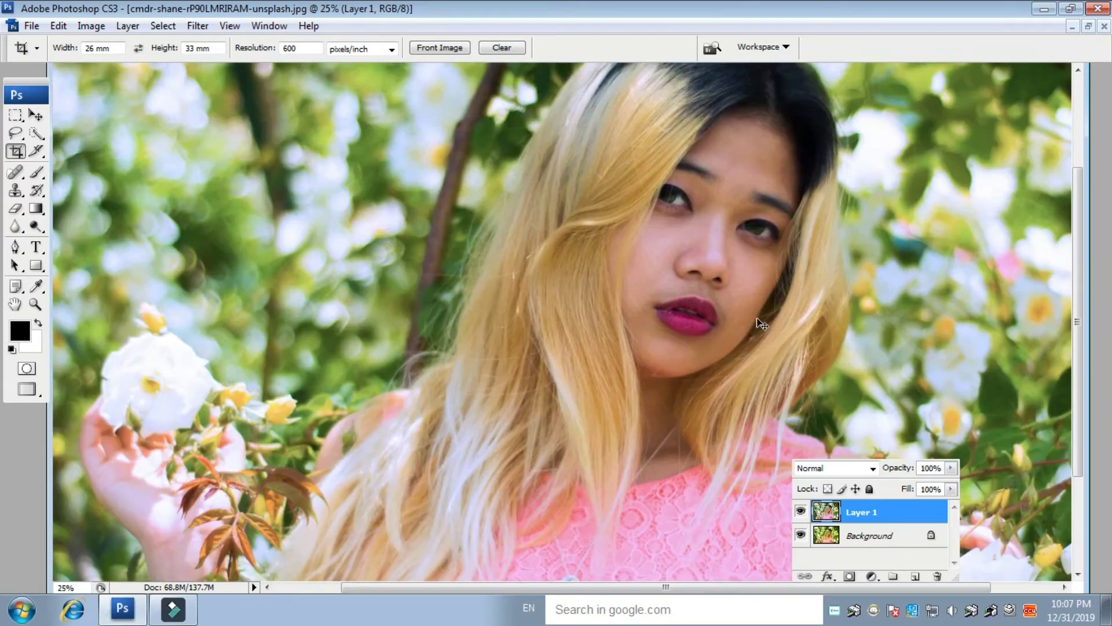
Start a Selective Color adjustment on Layer 1 and set Black to +55% for the Blacks
click(90, 26)
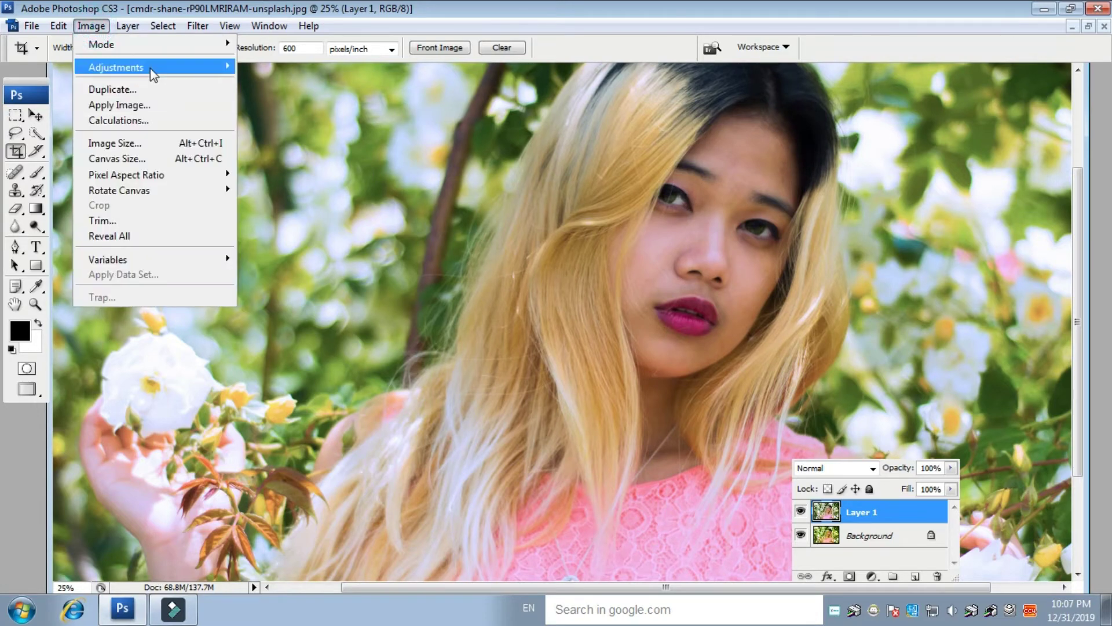
mouse_move(215, 67)
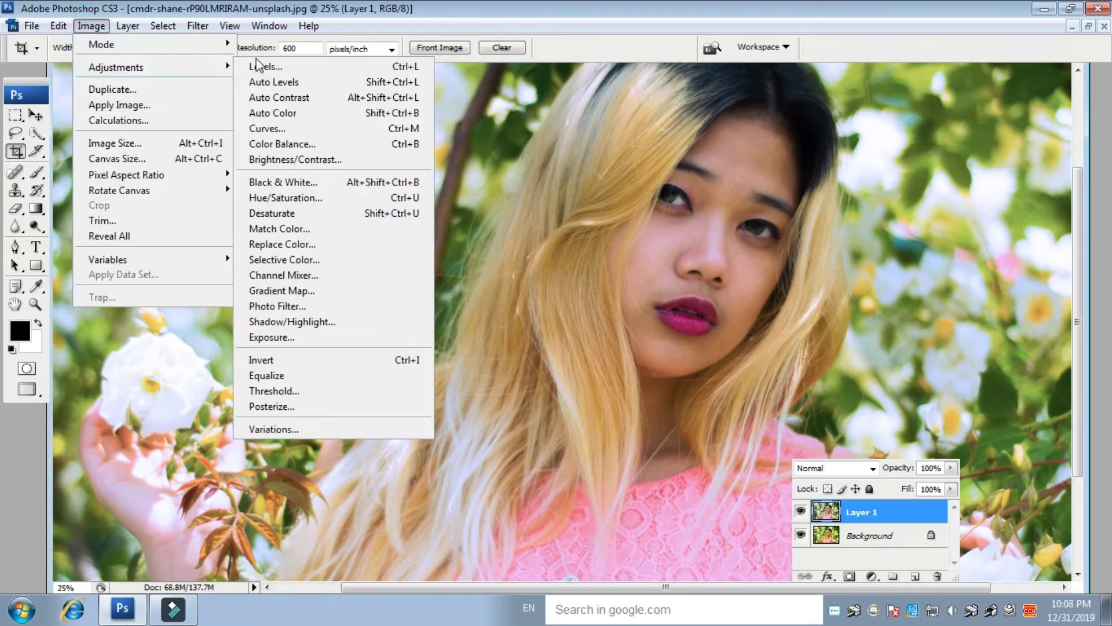
click(320, 261)
drag(535, 133, 359, 143)
click(355, 162)
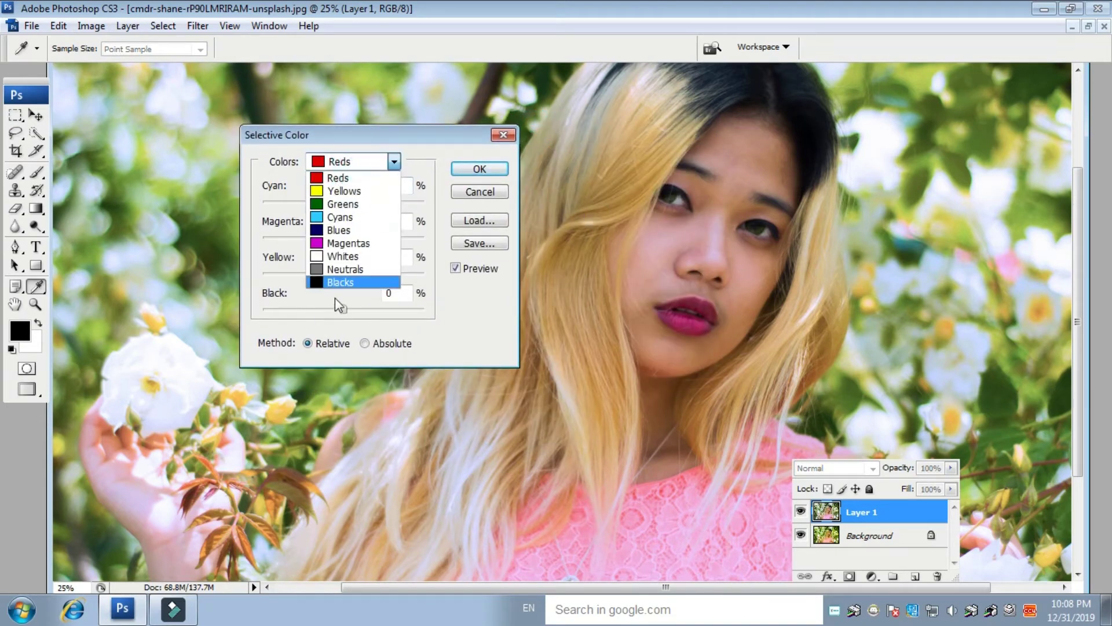
click(345, 283)
drag(343, 309, 389, 322)
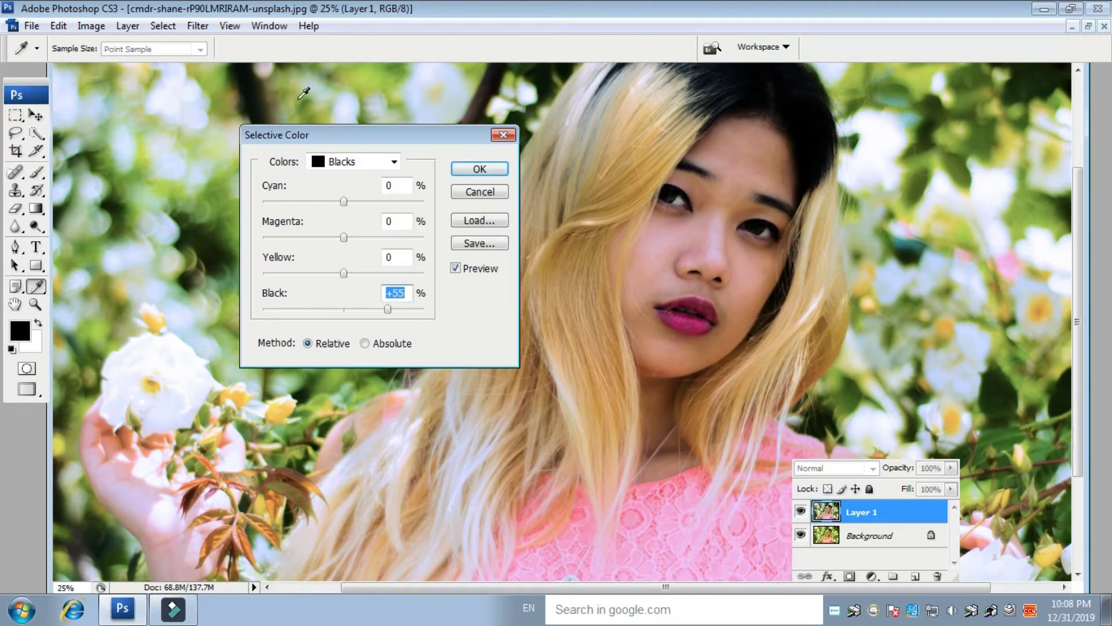
Set Black to -37% for the Whites and apply the Selective Color adjustment
click(360, 167)
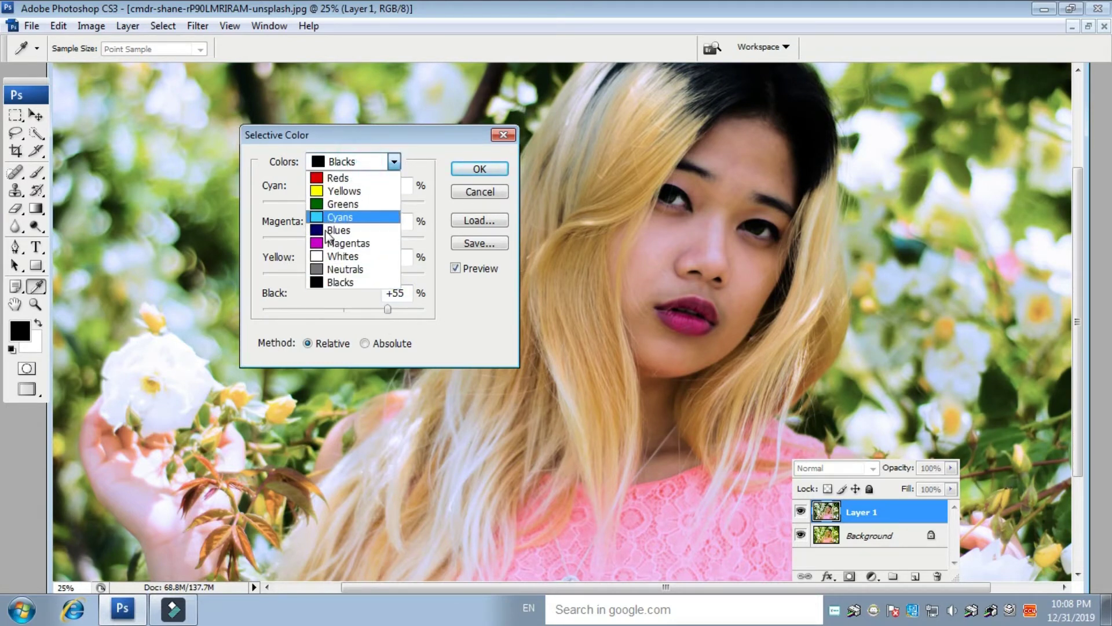
click(331, 256)
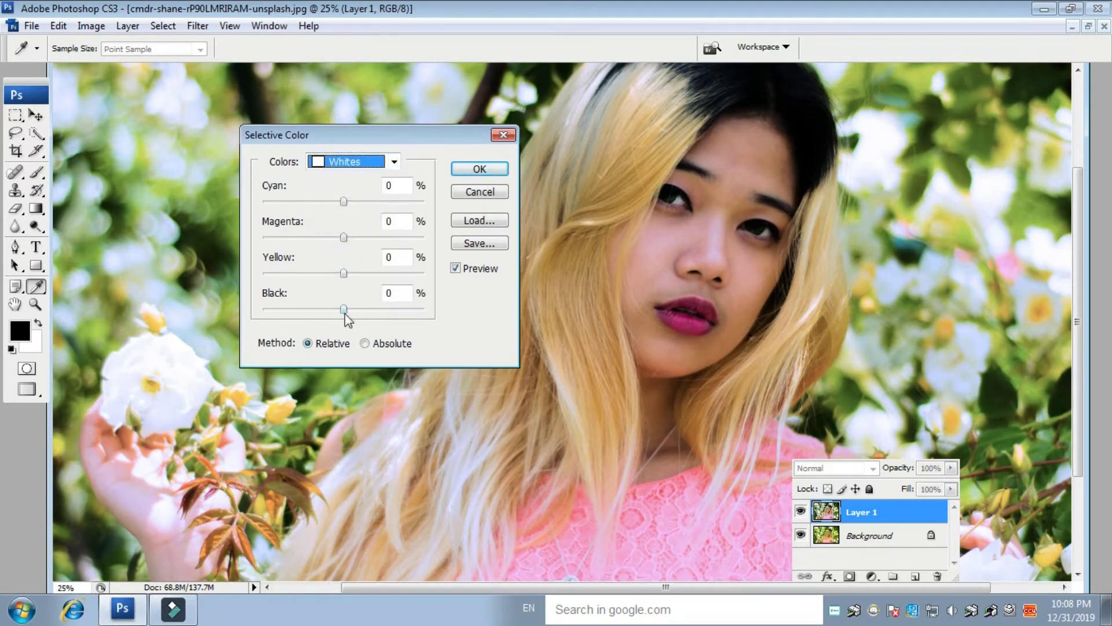
drag(345, 310, 323, 311)
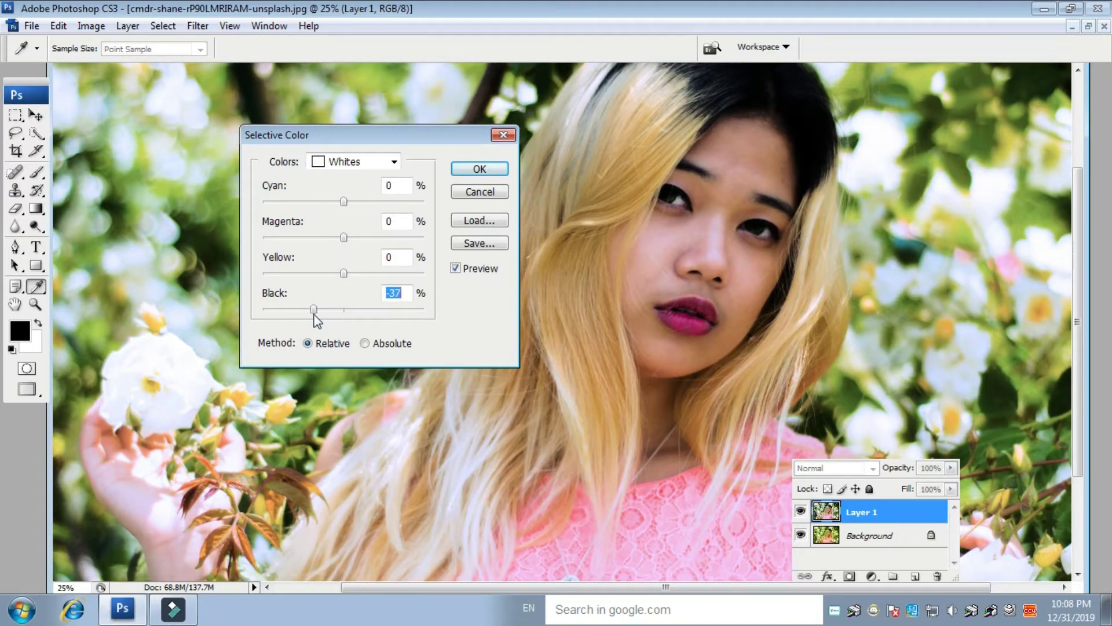
click(478, 169)
key(c)
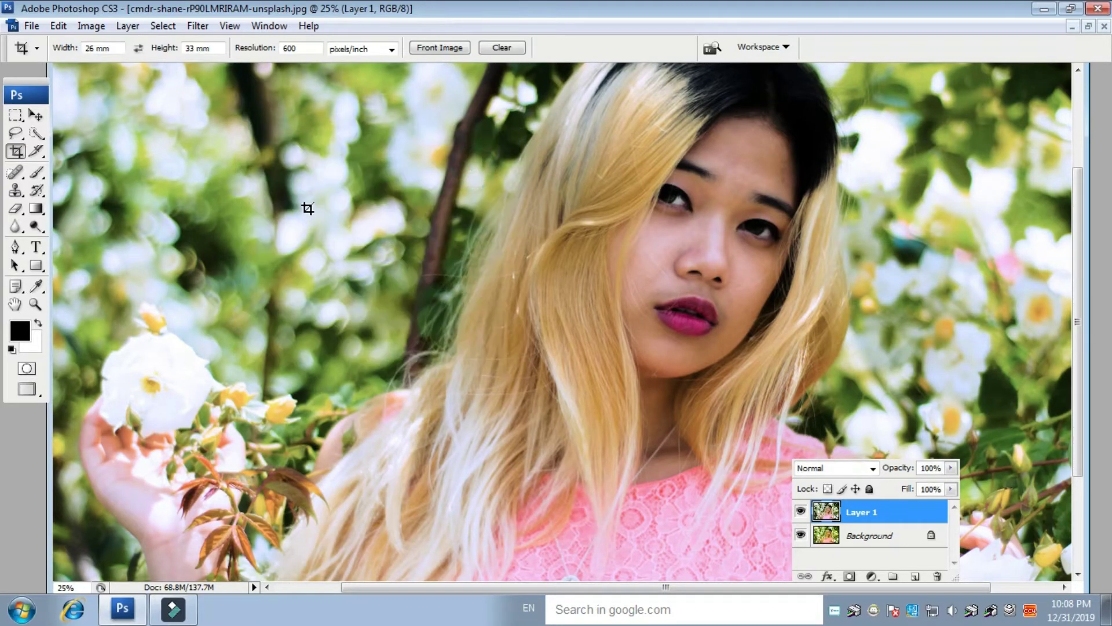
Apply another Selective Color adjustment to Layer 1 with Black set to +55% for the Greens
key(ctrl+minus)
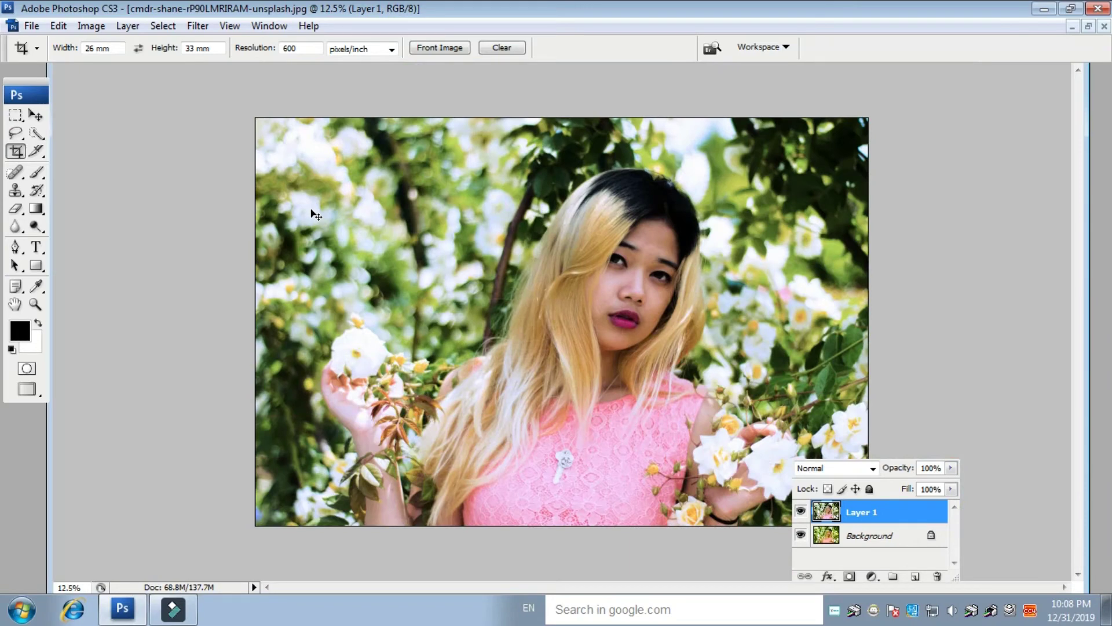
key(ctrl+plus)
key(ctrl+plus)
key(ctrl+minus)
key(ctrl+minus)
click(99, 29)
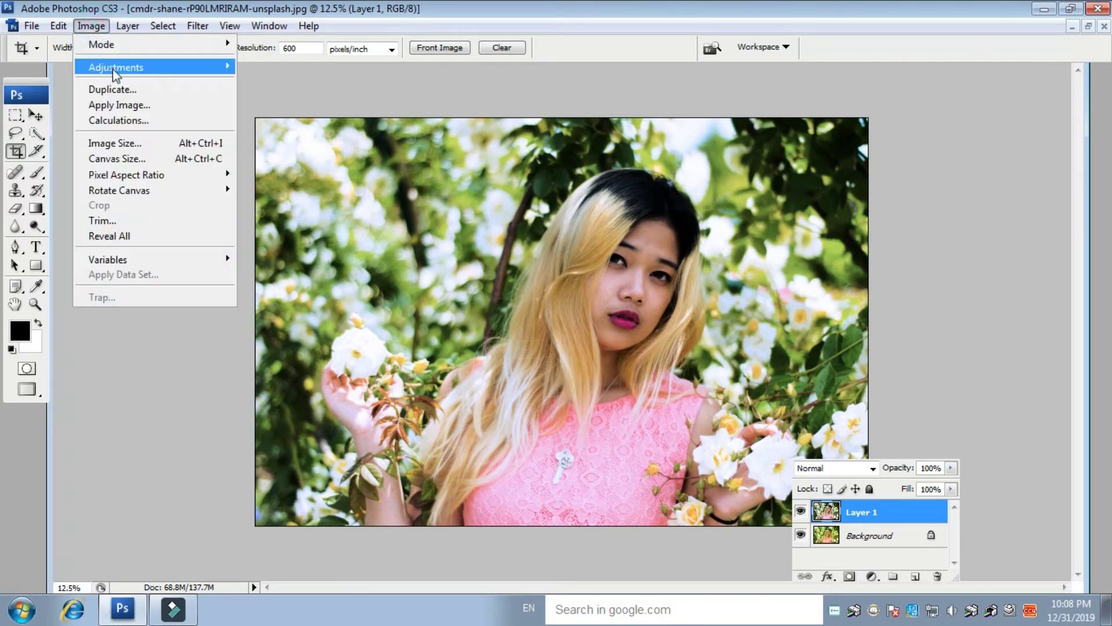
mouse_move(115, 73)
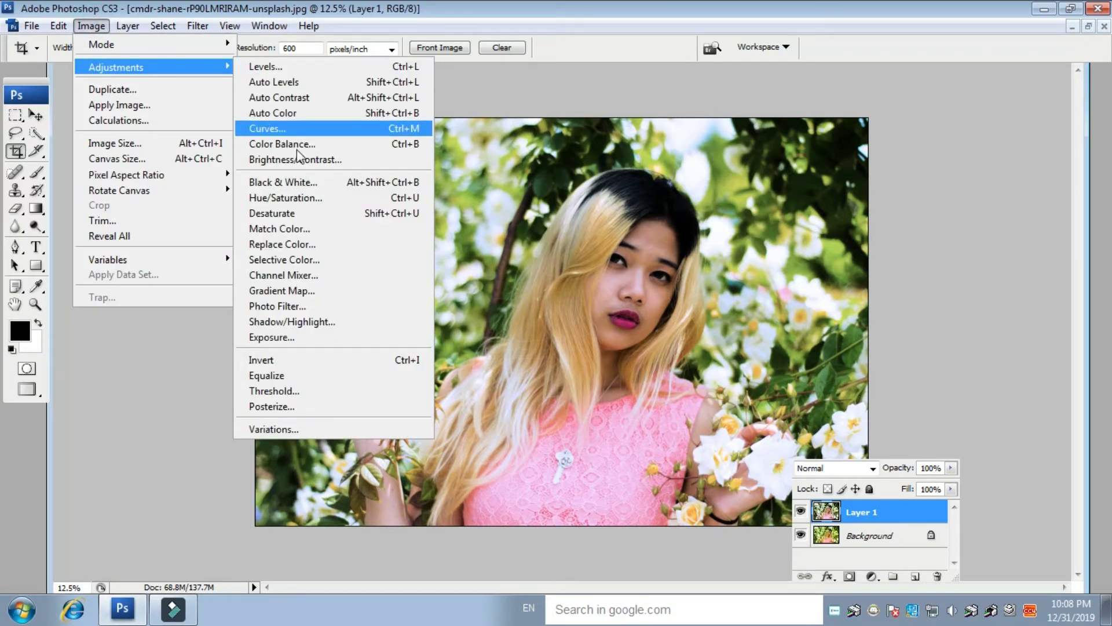
click(289, 260)
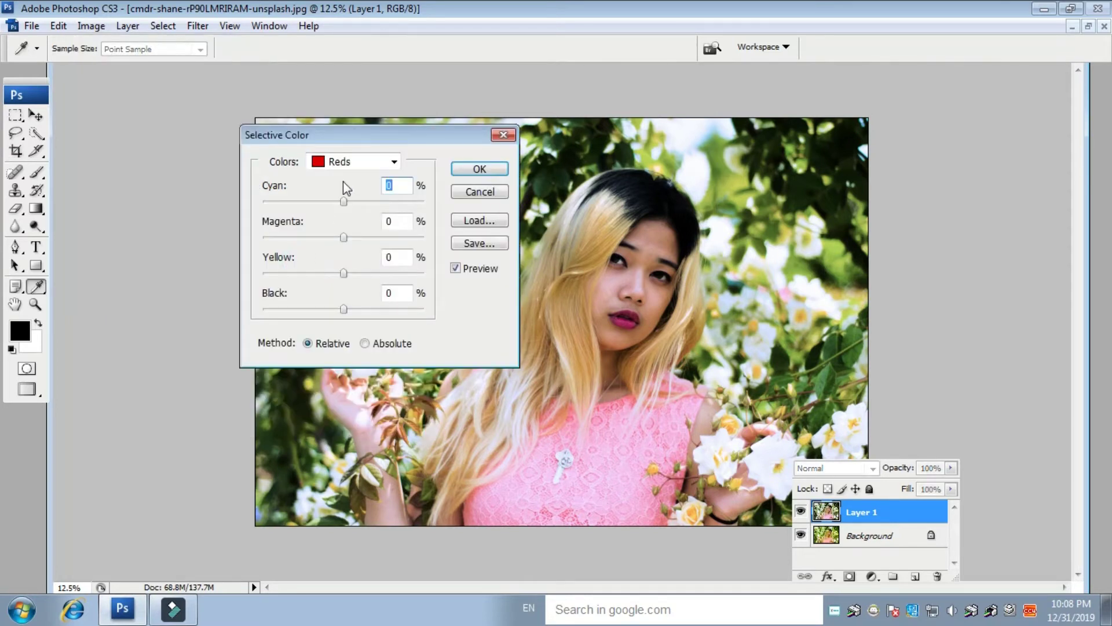
click(348, 162)
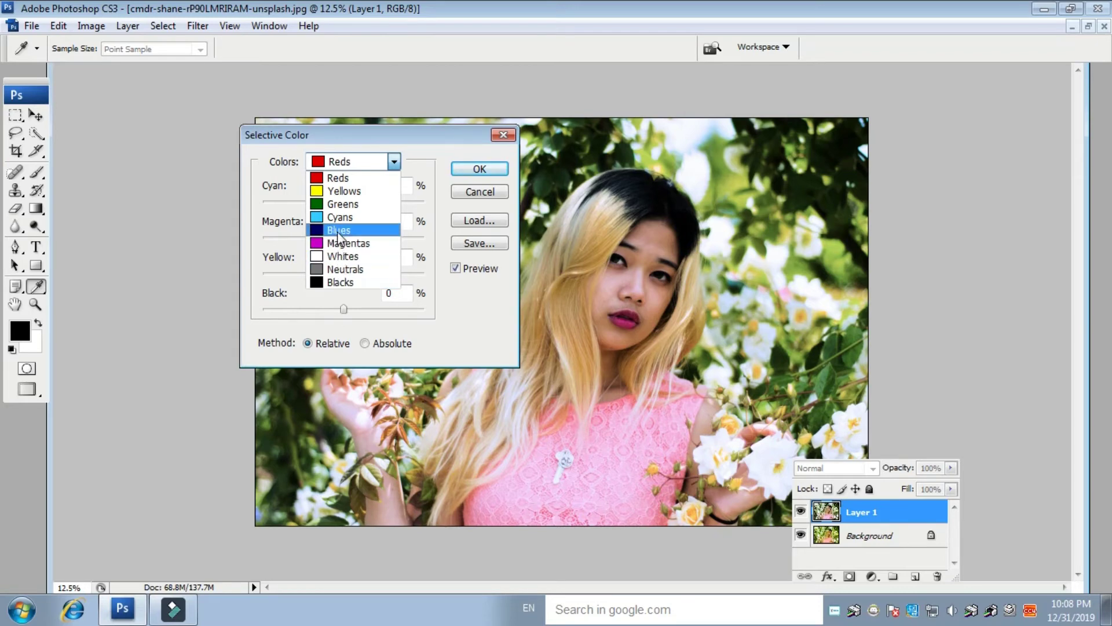
click(345, 204)
drag(330, 141, 764, 152)
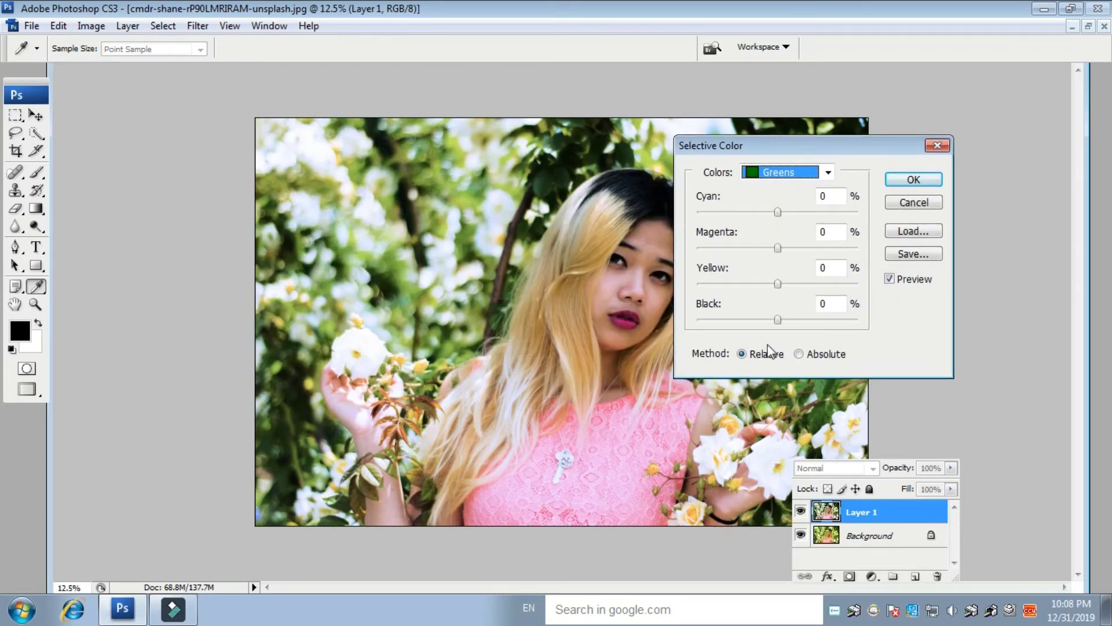
drag(777, 320, 823, 325)
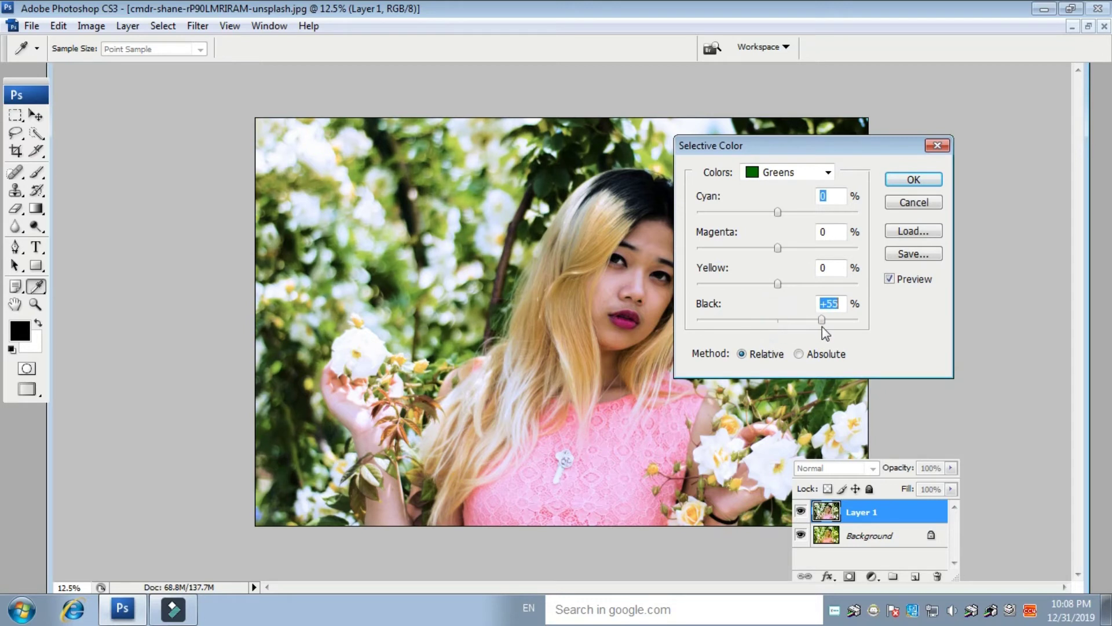
click(914, 180)
key(c)
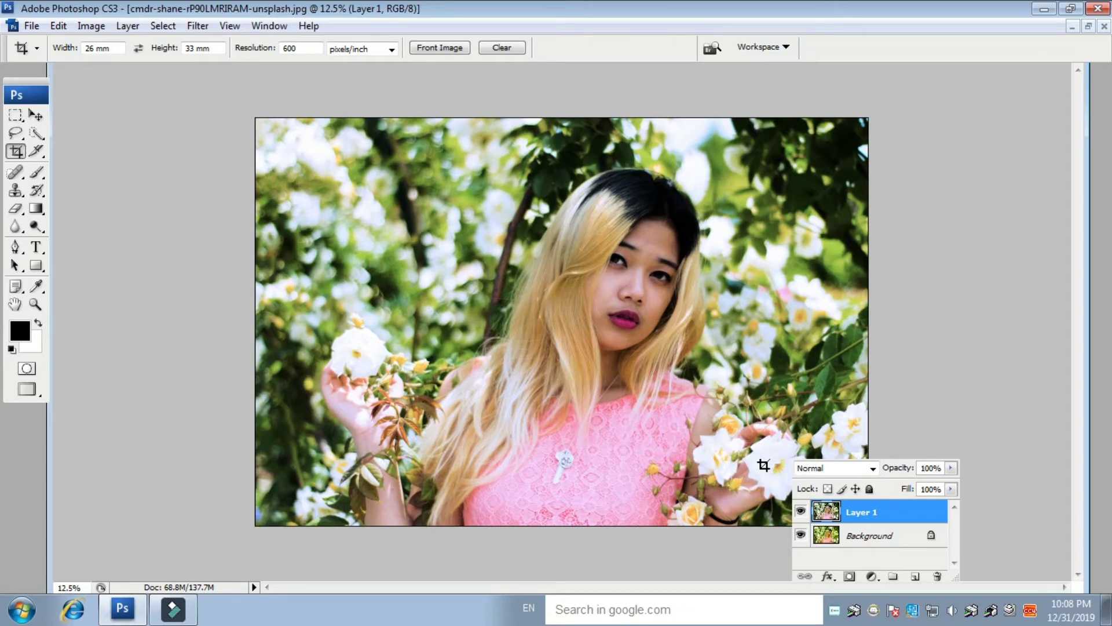
Compare the green-adjusted Layer 1 with the original Background by switching its visibility off and on
click(800, 532)
click(801, 513)
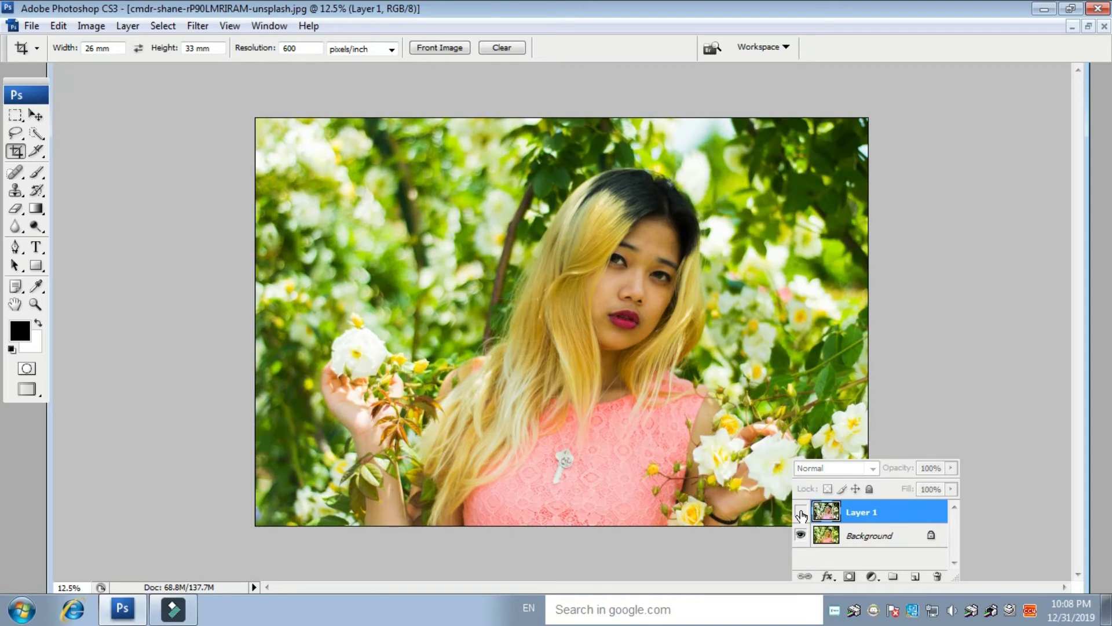
click(800, 512)
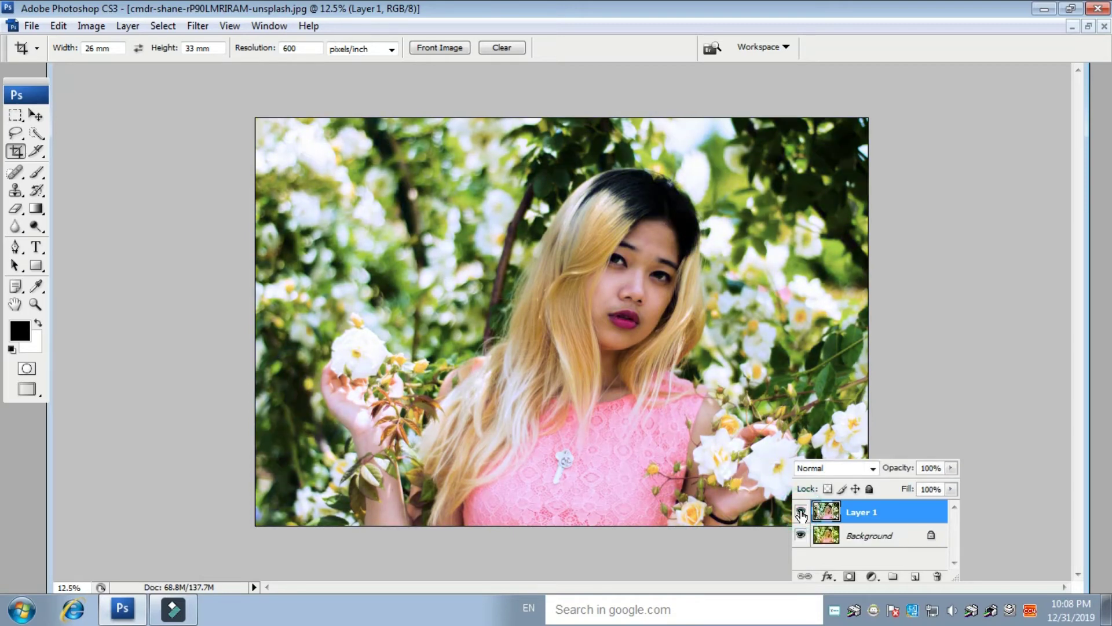
key(ctrl+equal)
key(ctrl+equal)
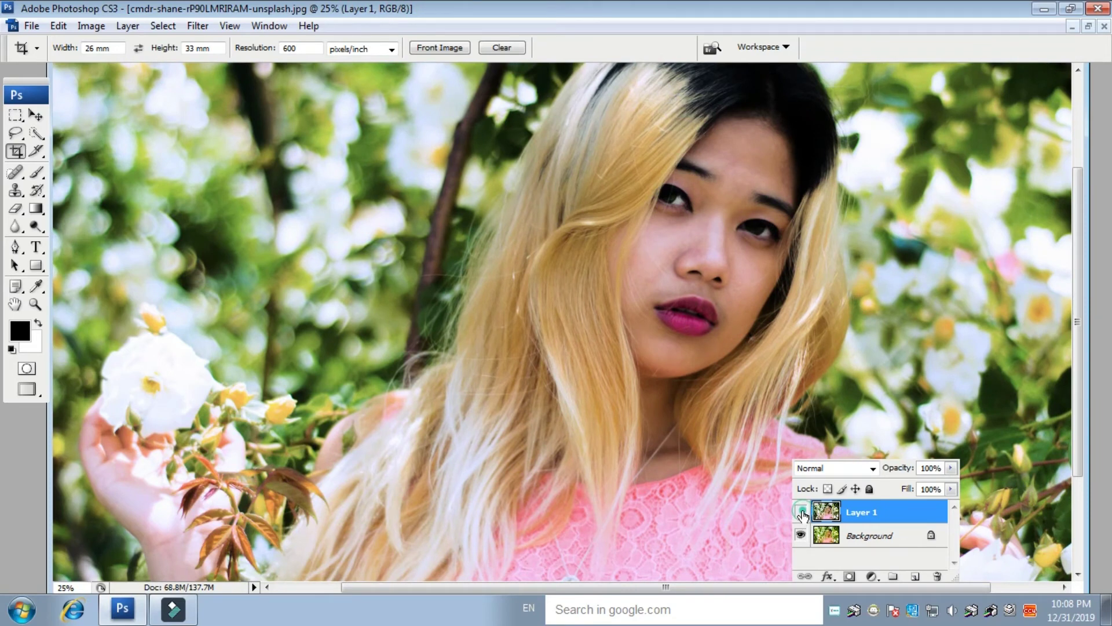
click(801, 513)
click(800, 513)
Apply the Imagenomic Portraiture filter to Layer 1 using the Custom preset with Softness set to 24
click(197, 25)
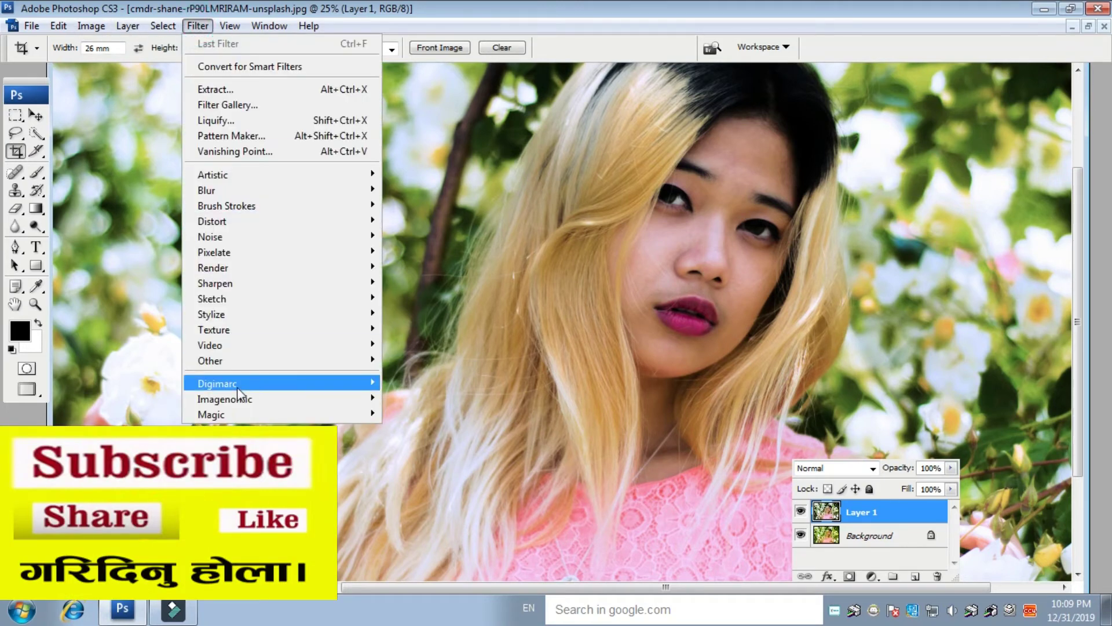
mouse_move(231, 399)
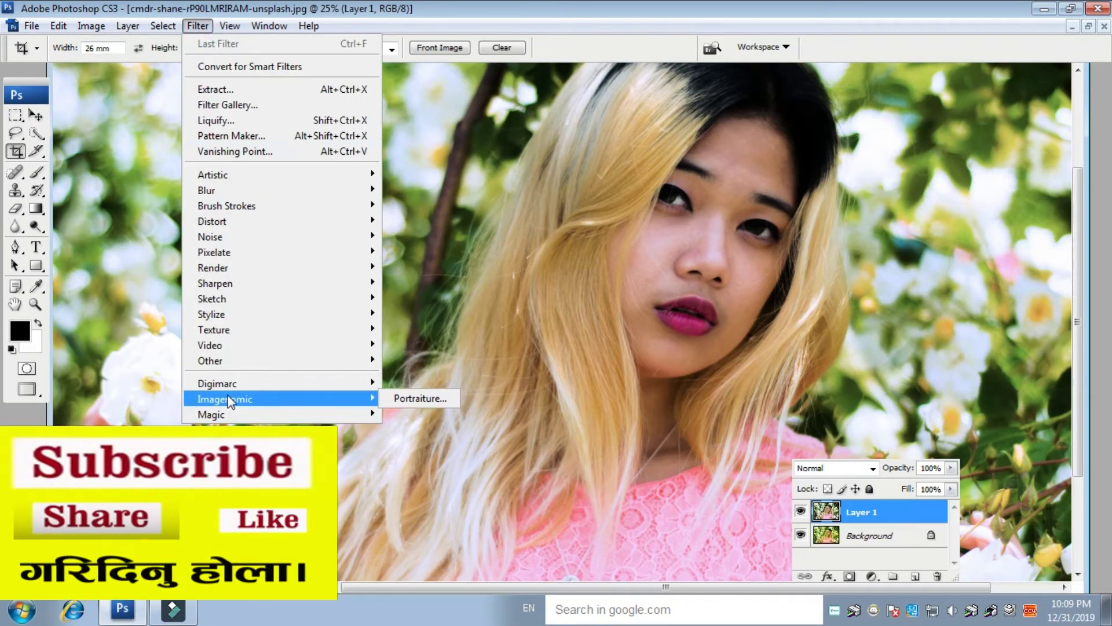
click(419, 400)
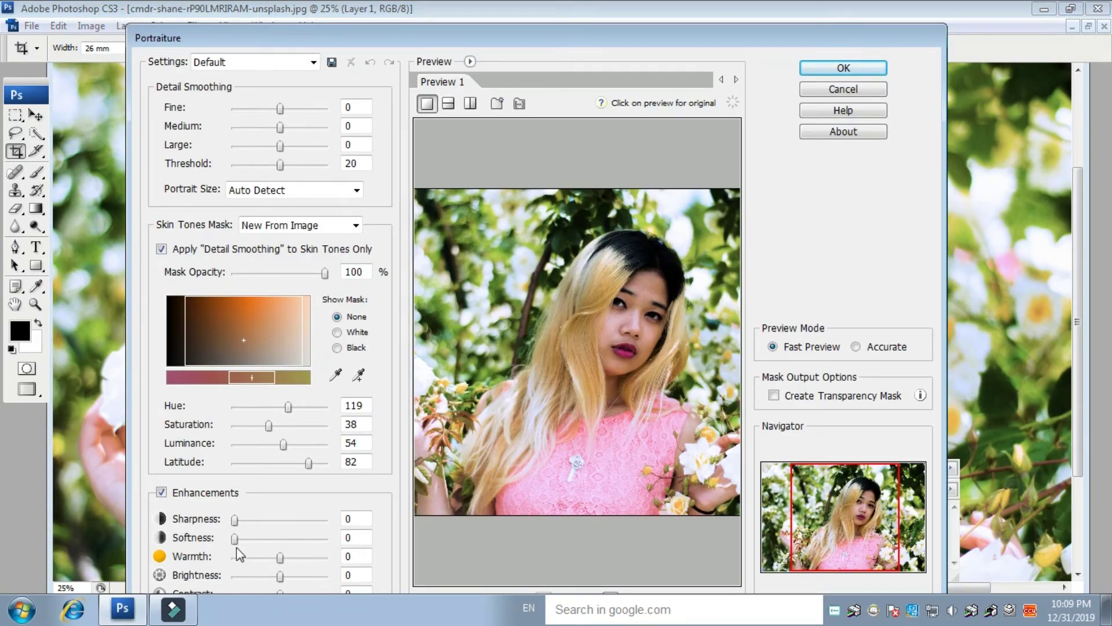
click(255, 62)
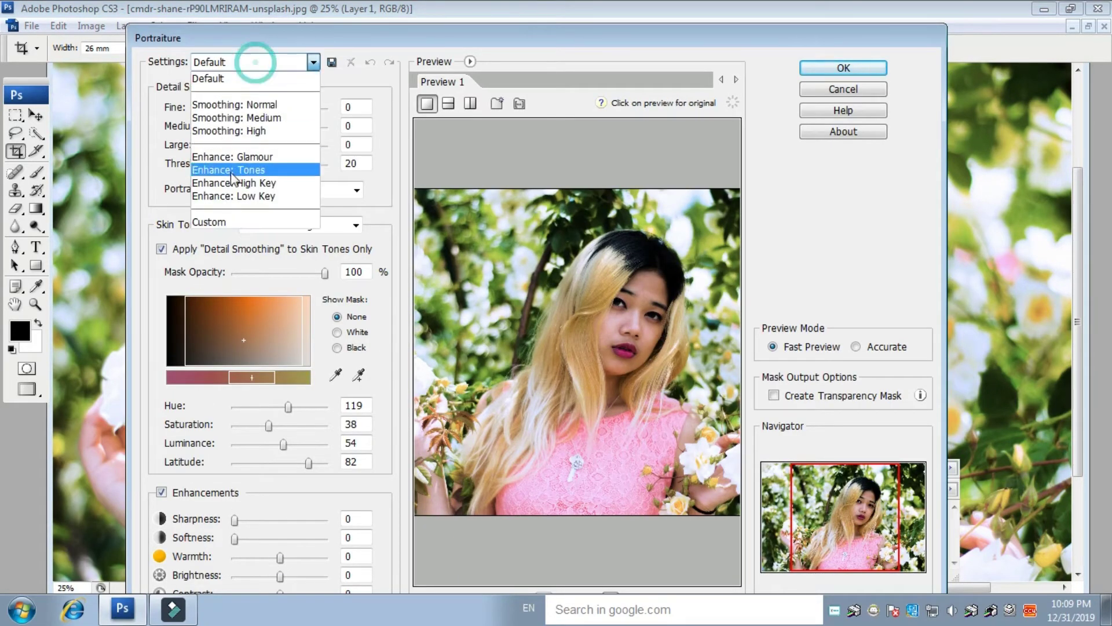
click(237, 223)
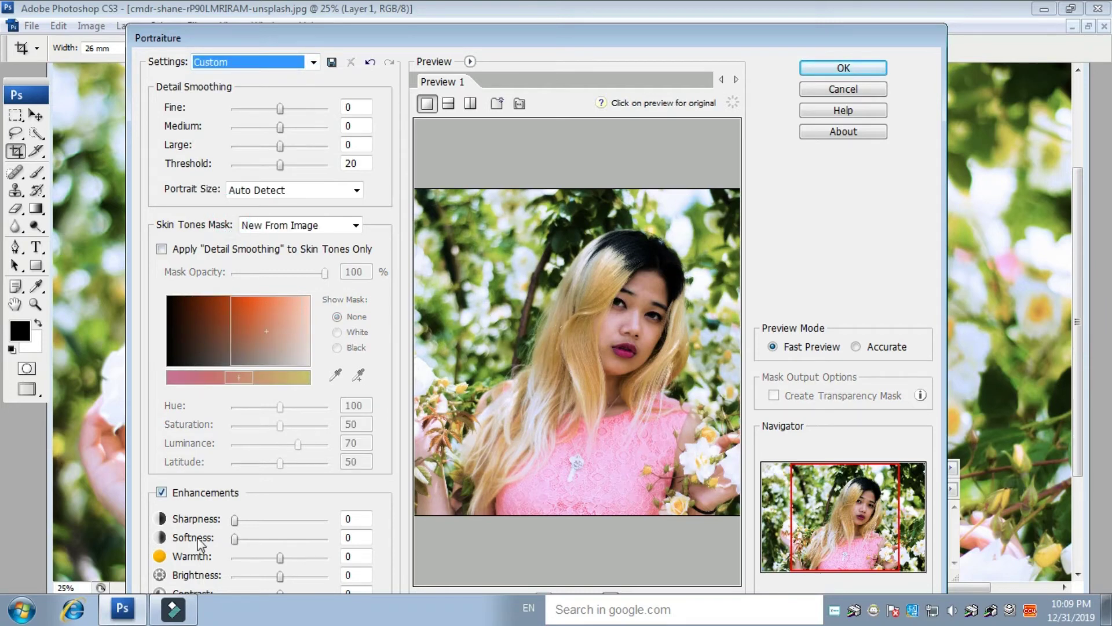
click(291, 539)
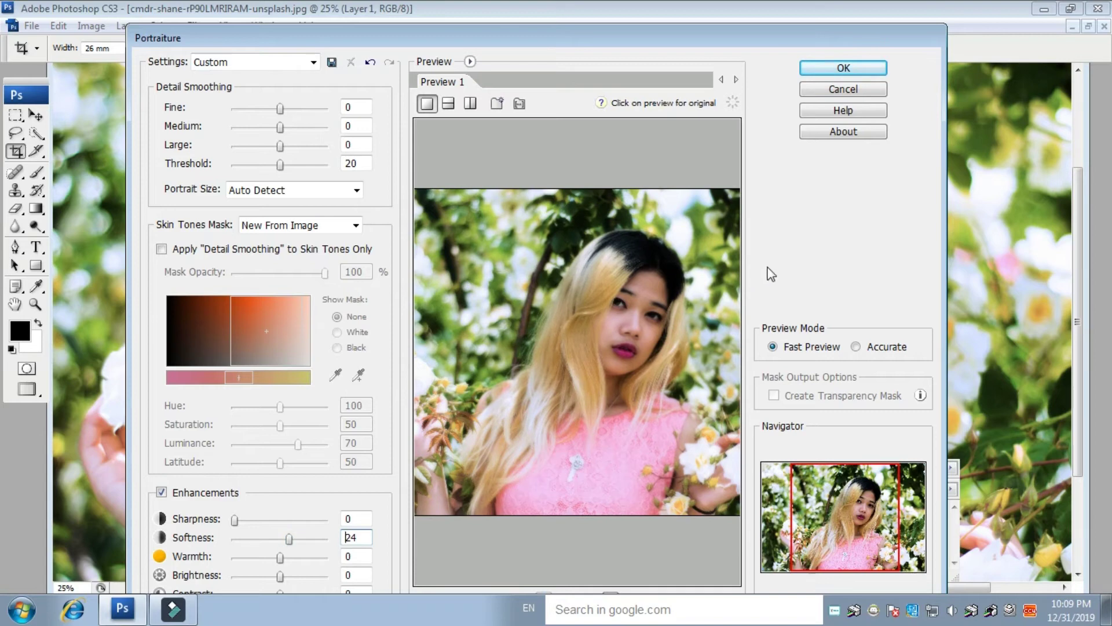
click(844, 68)
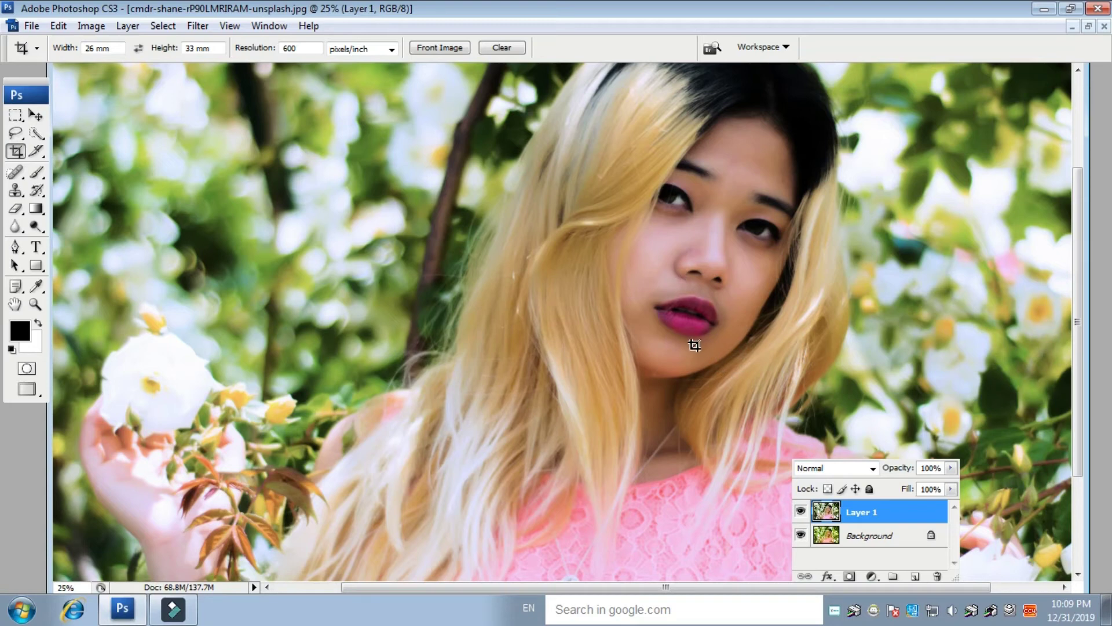
Brighten Layer 1 slightly with a Curves adjustment, adding an RGB midpoint at input 124 and output 131
key(ctrl+m)
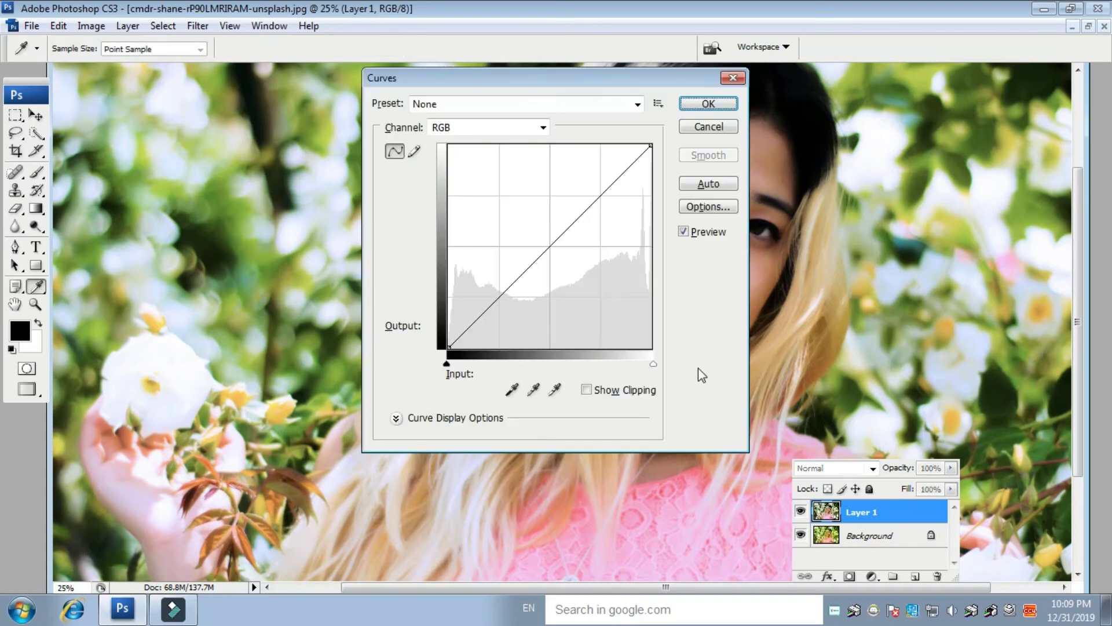
drag(497, 80, 881, 160)
click(931, 323)
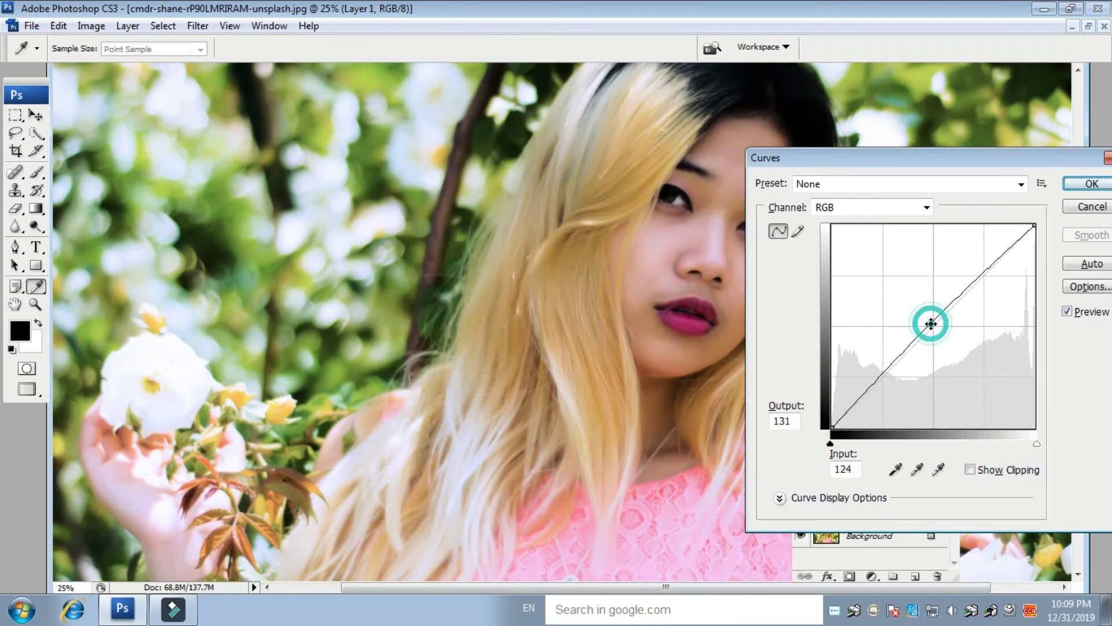
drag(953, 161, 802, 176)
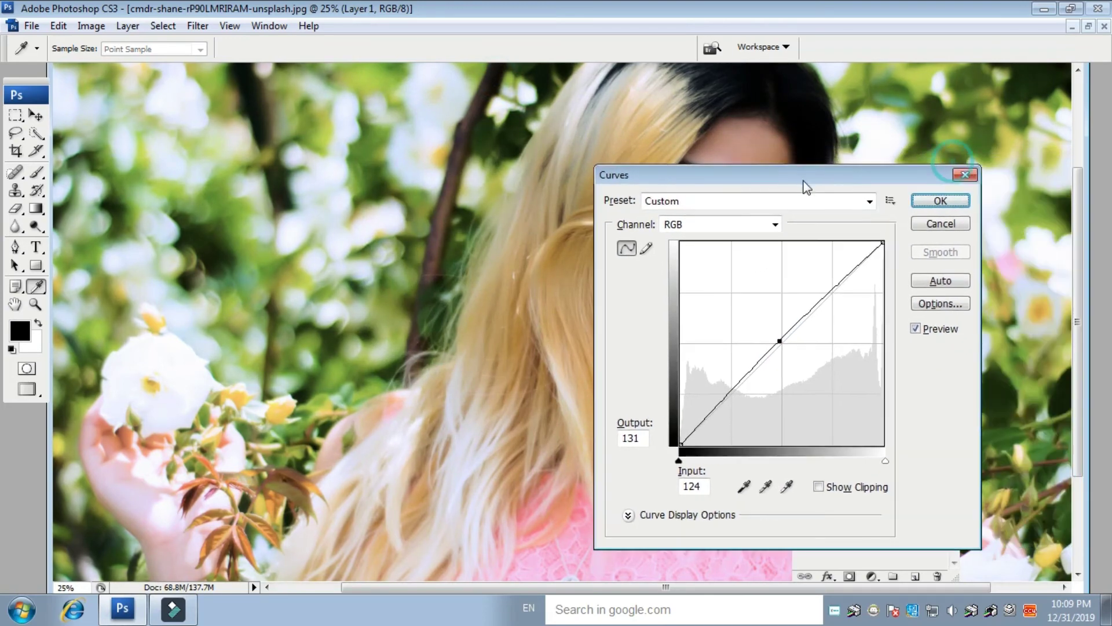
click(941, 204)
key(c)
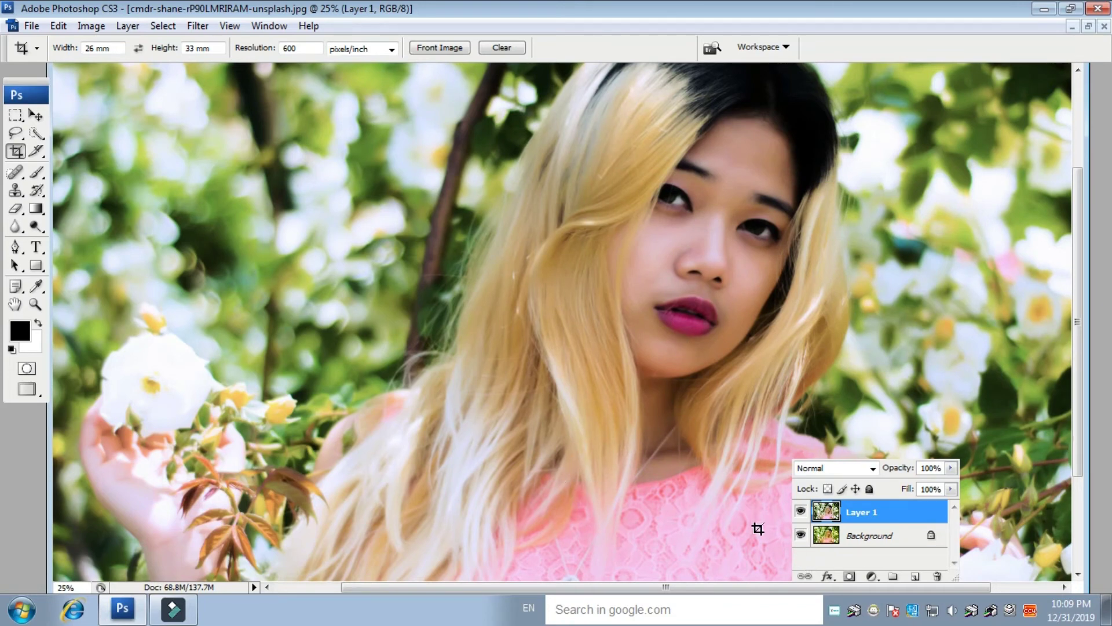
Examine the finished portrait against the original Background at several magnifications by switching Layer 1 off and on
click(800, 513)
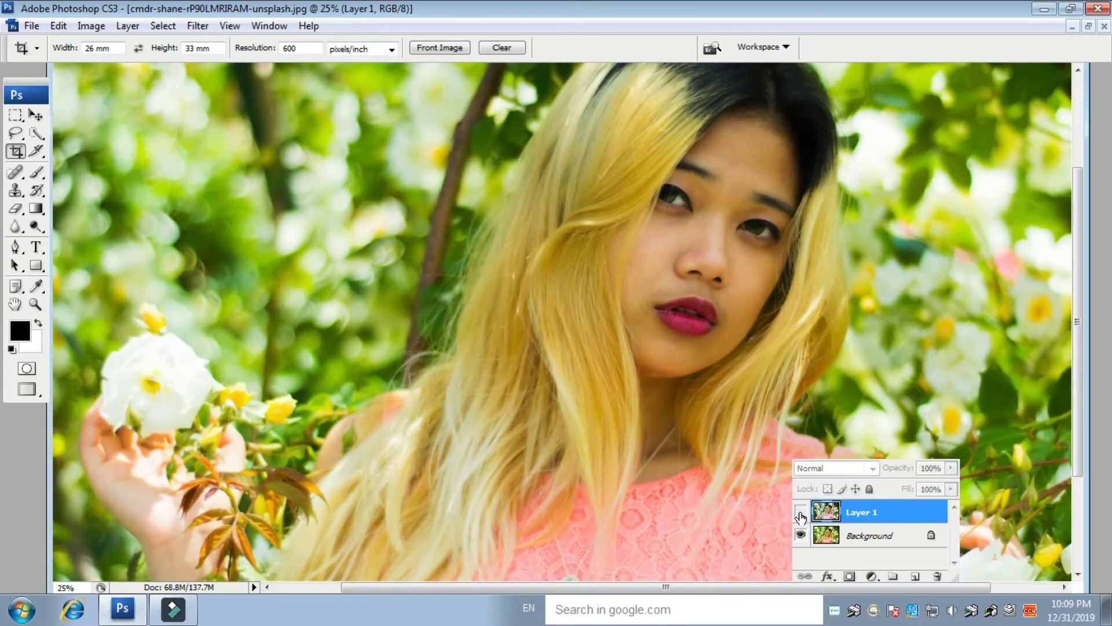
click(801, 513)
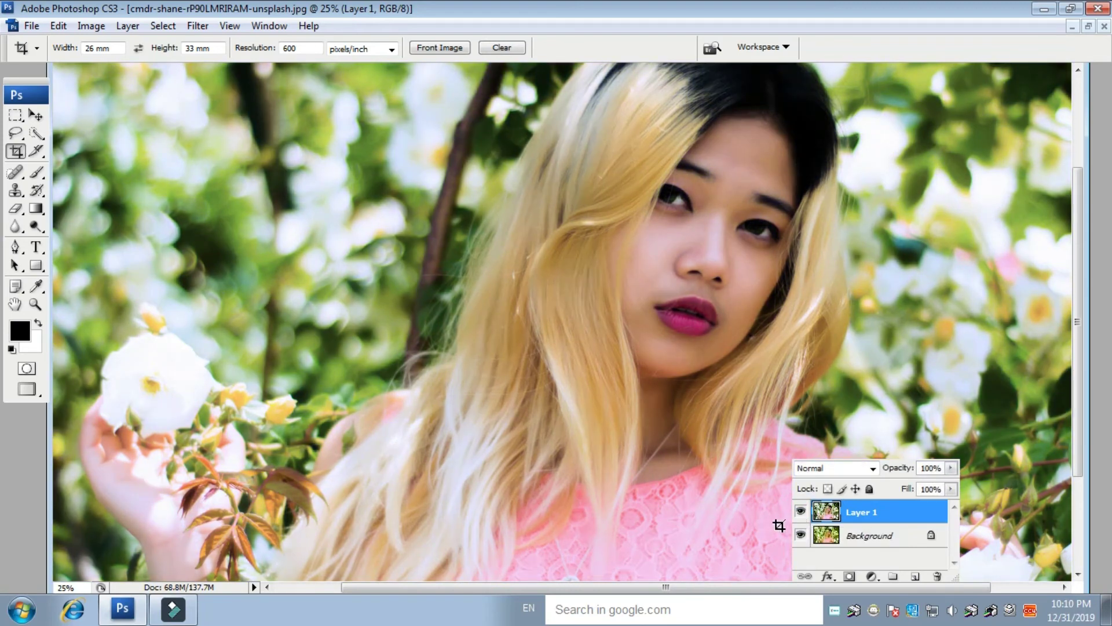
key(ctrl+minus)
key(ctrl+minus)
key(ctrl+minus)
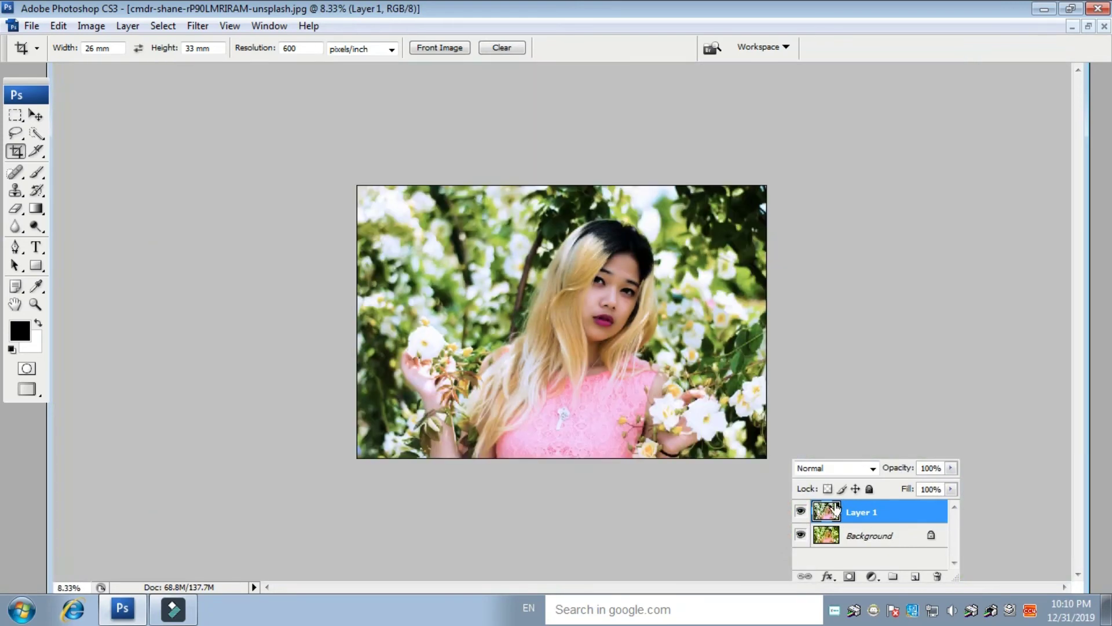
click(801, 512)
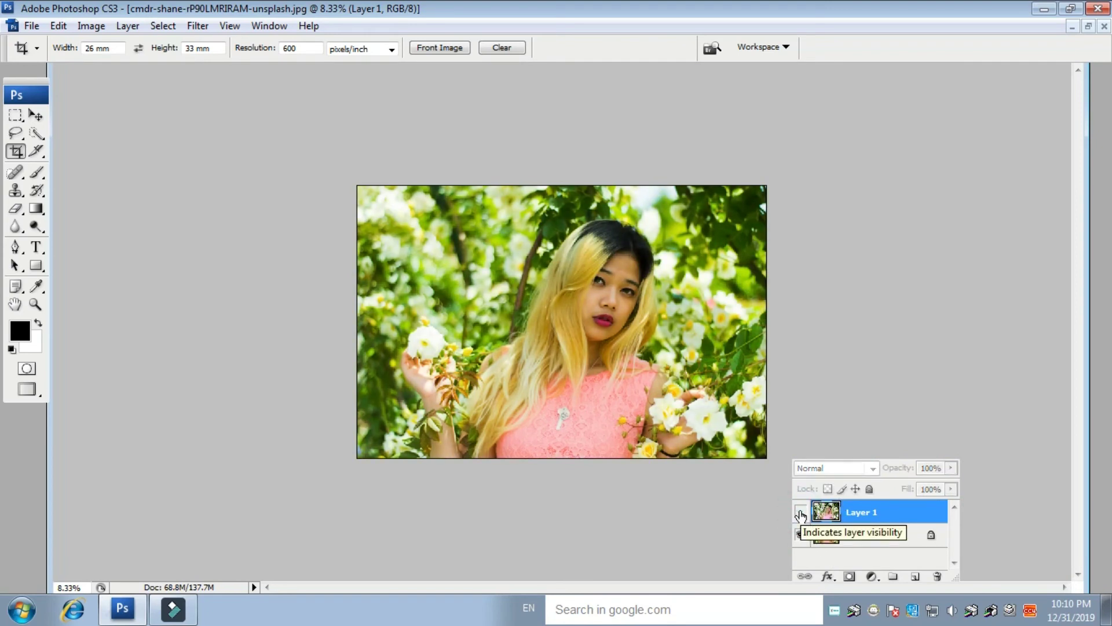
click(801, 512)
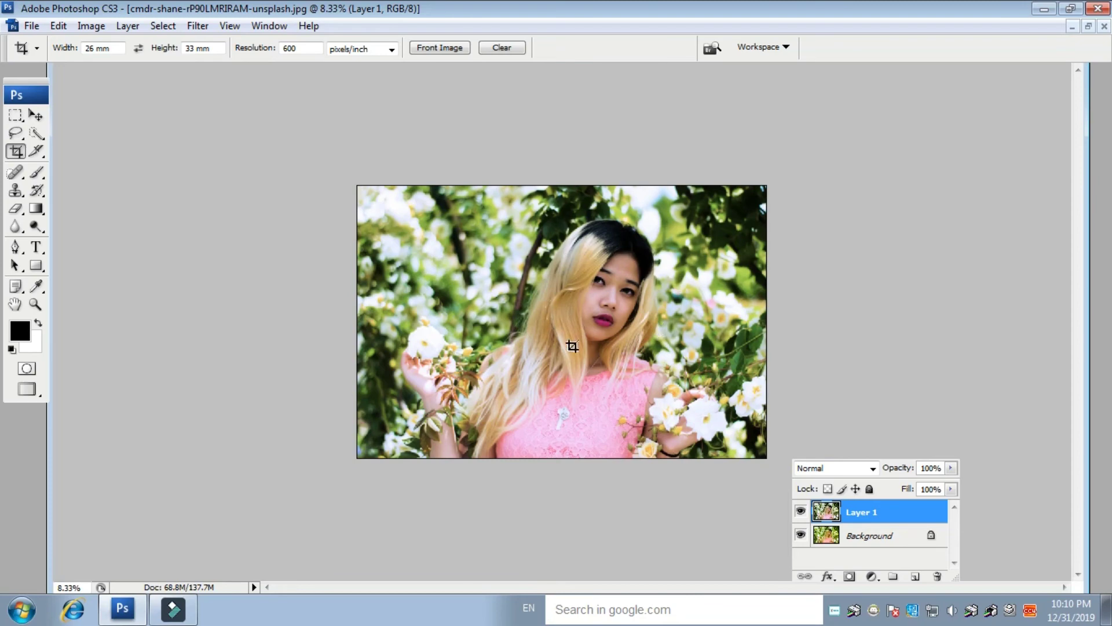
key(ctrl+plus)
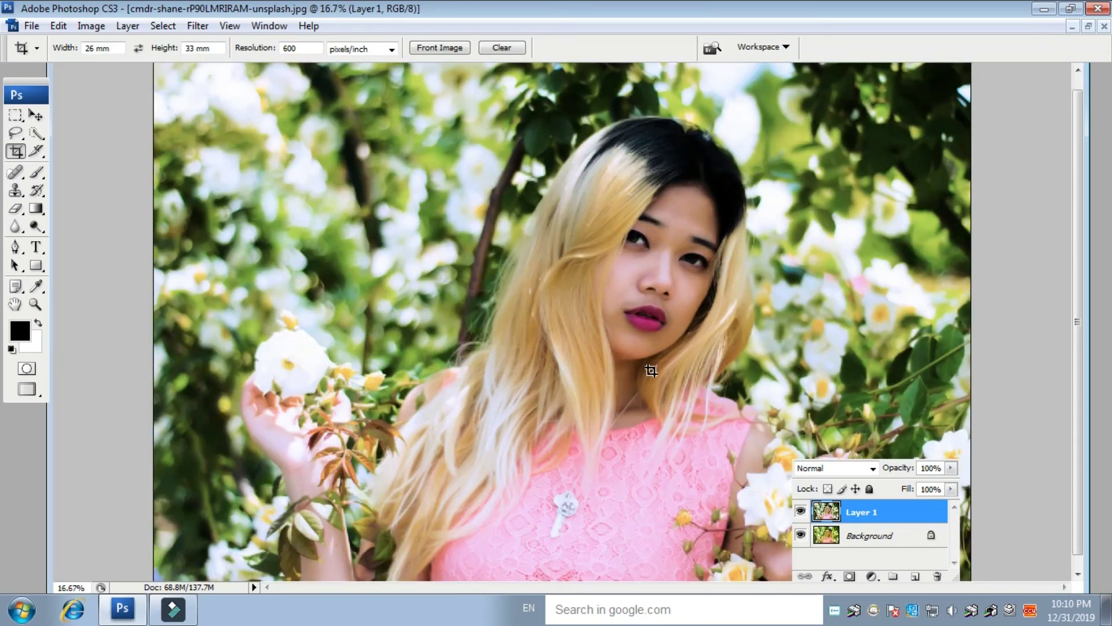
key(ctrl+minus)
key(ctrl+minus)
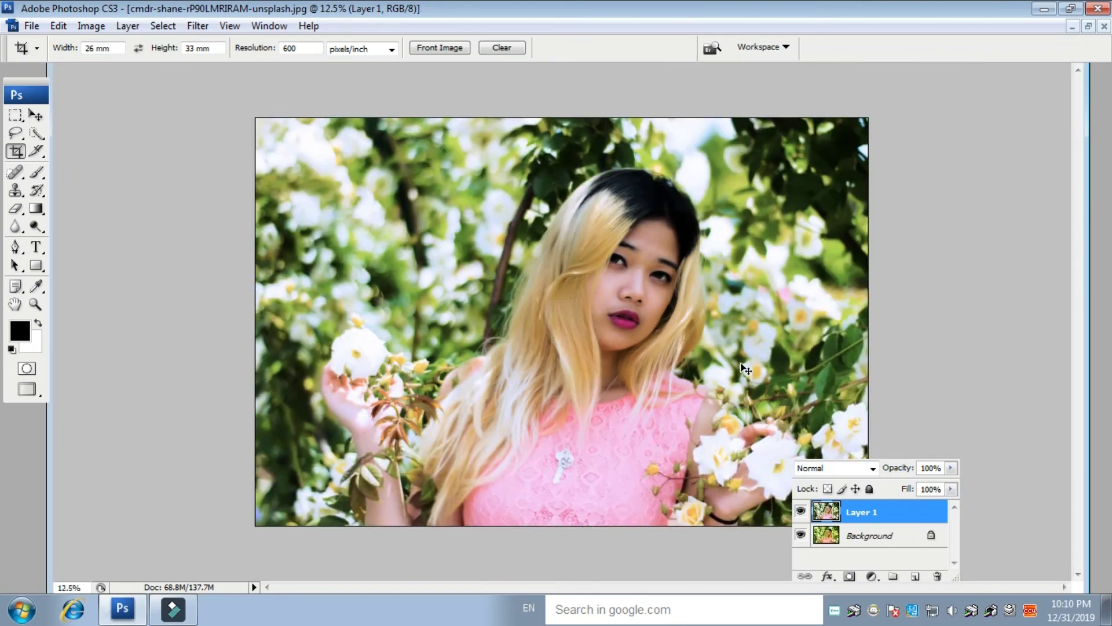